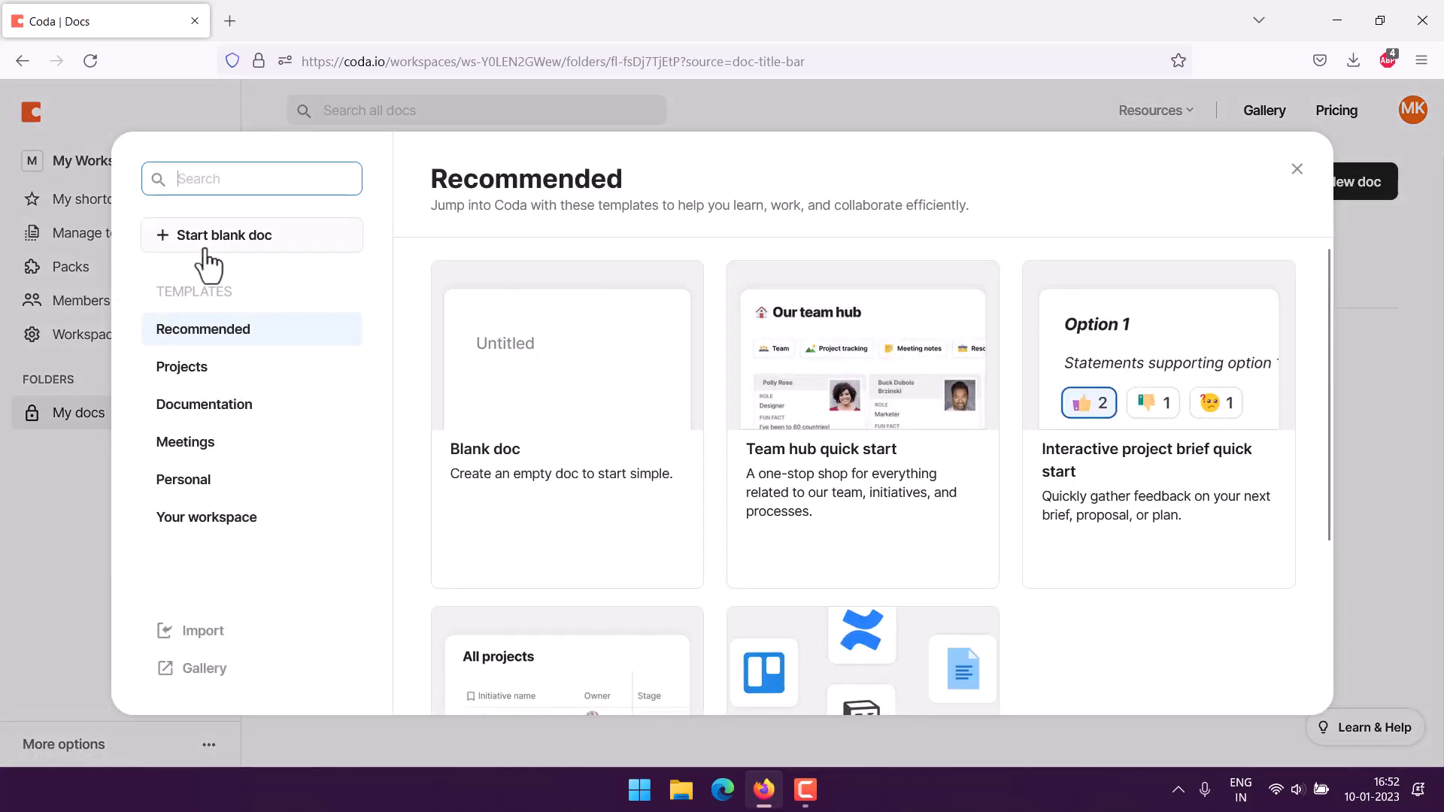
# Start a blank doc and title its first page "Issue tracker".
pyautogui.click(206, 246)
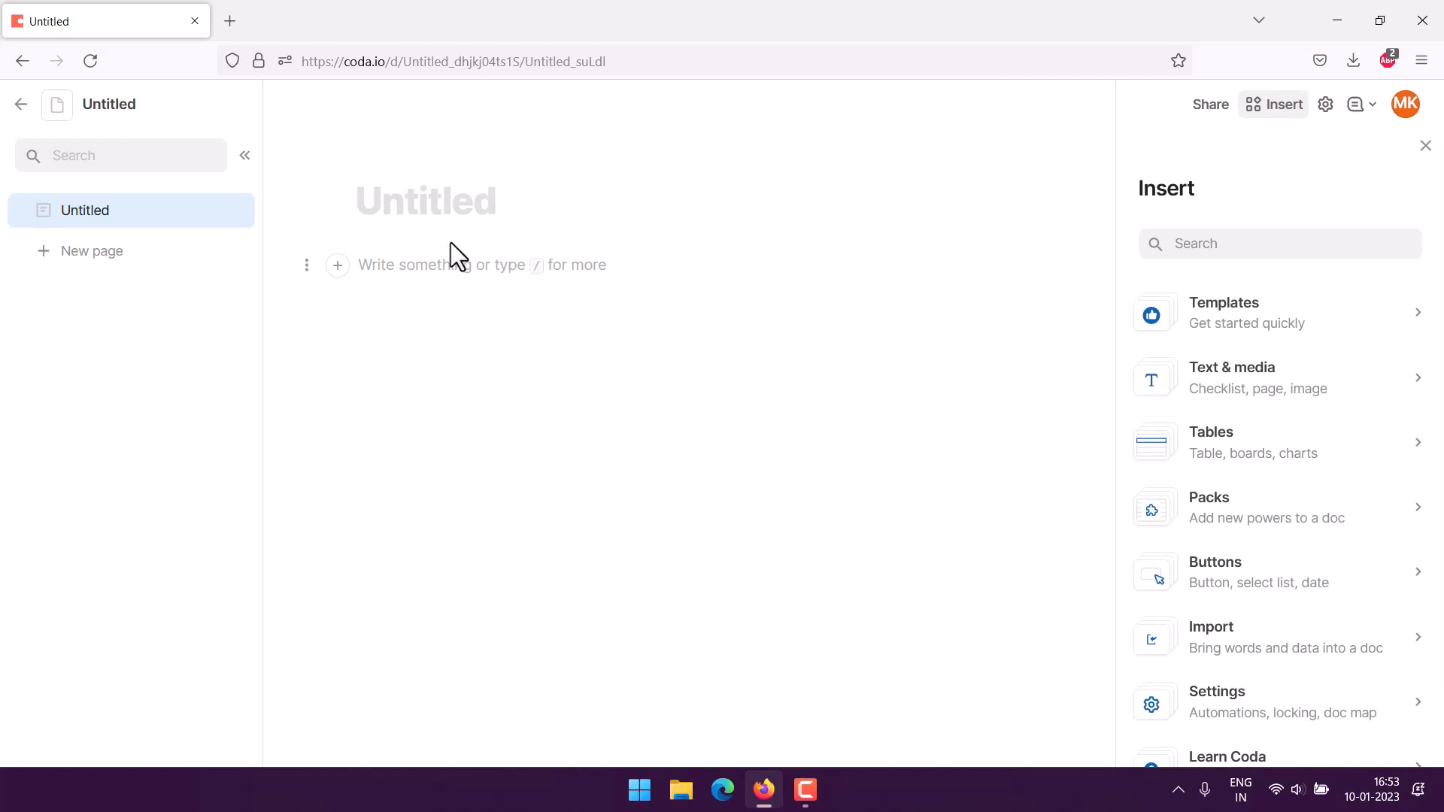
pyautogui.moveTo(449, 220)
pyautogui.write('Issu')
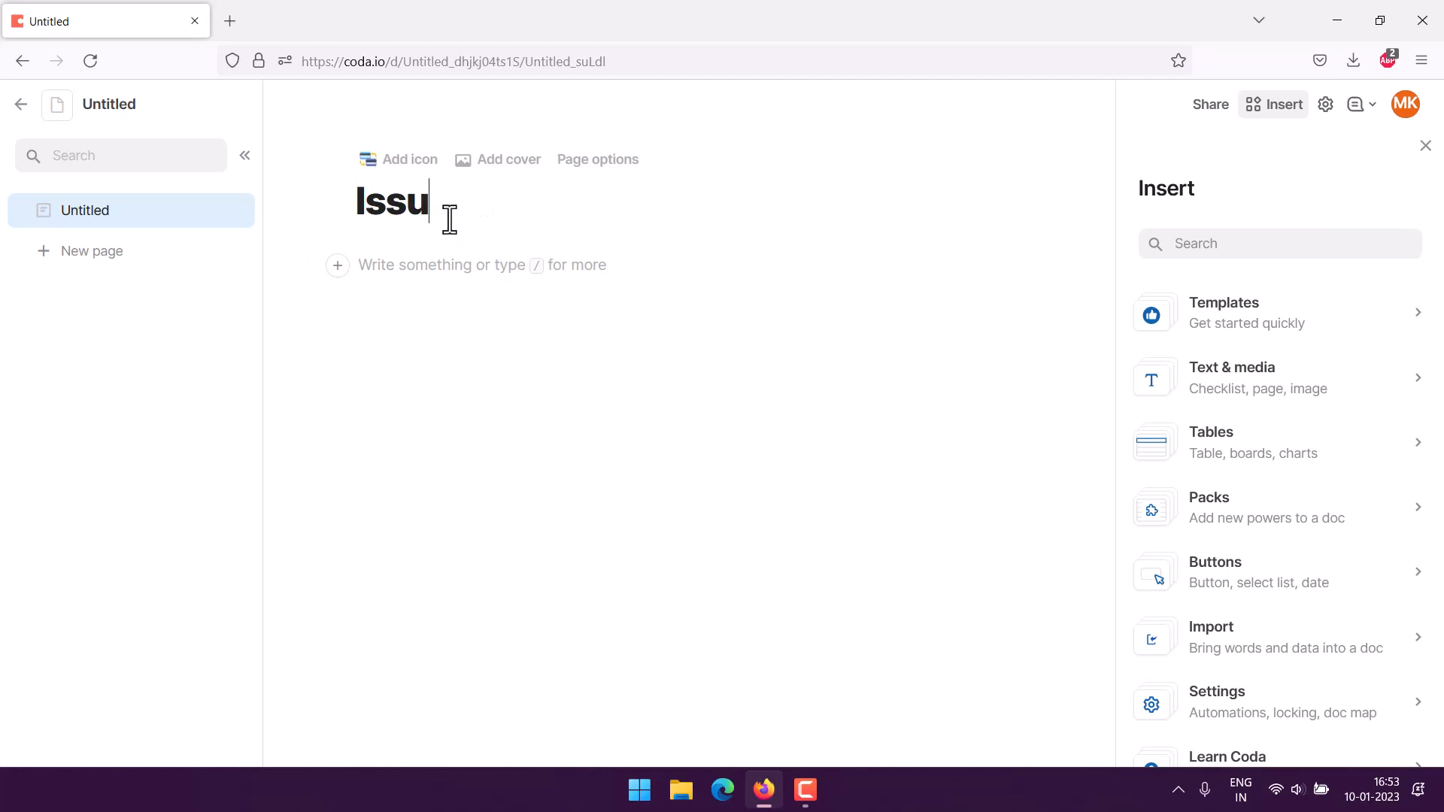
pyautogui.write('e tracker')
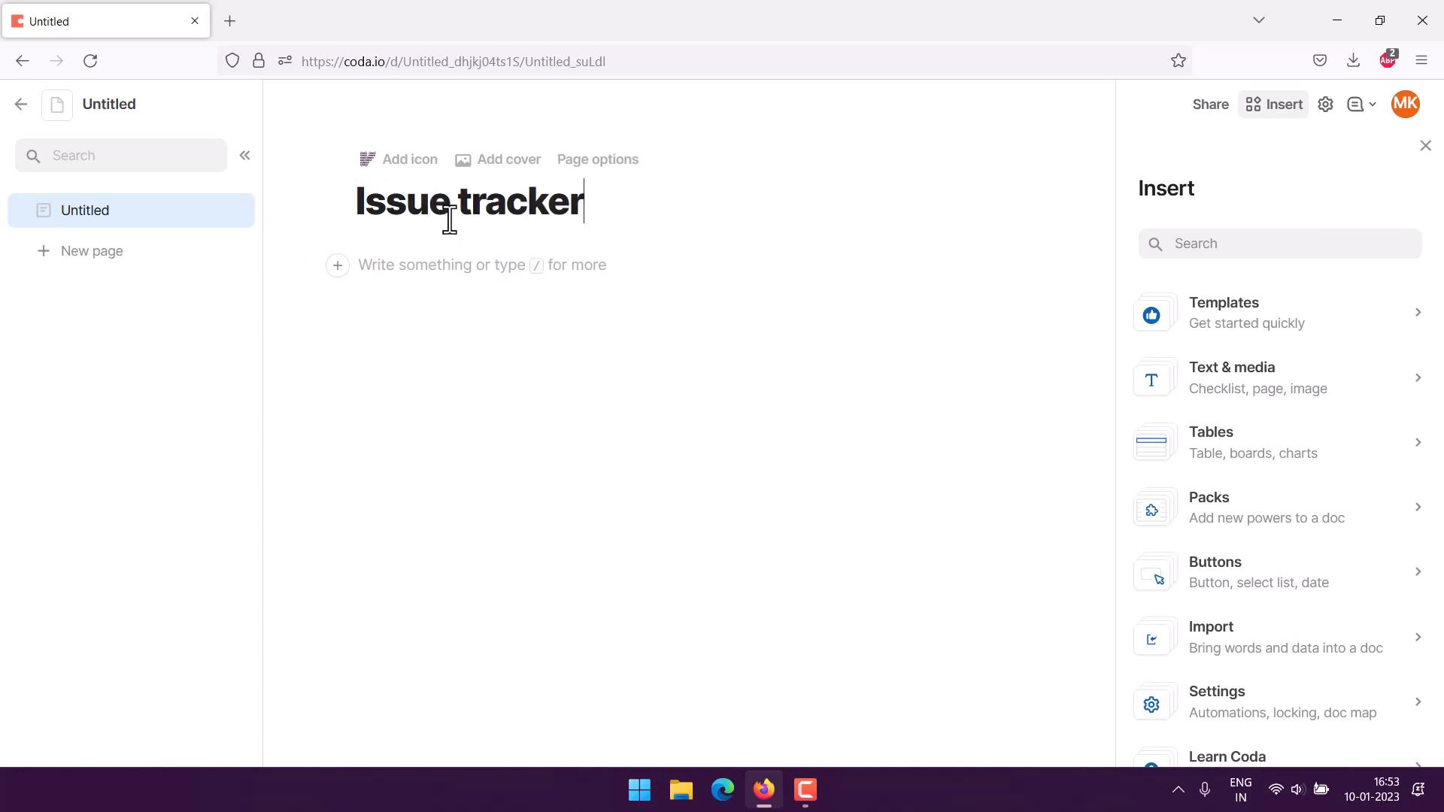
# Insert a table into the page body below the title.
pyautogui.click(424, 275)
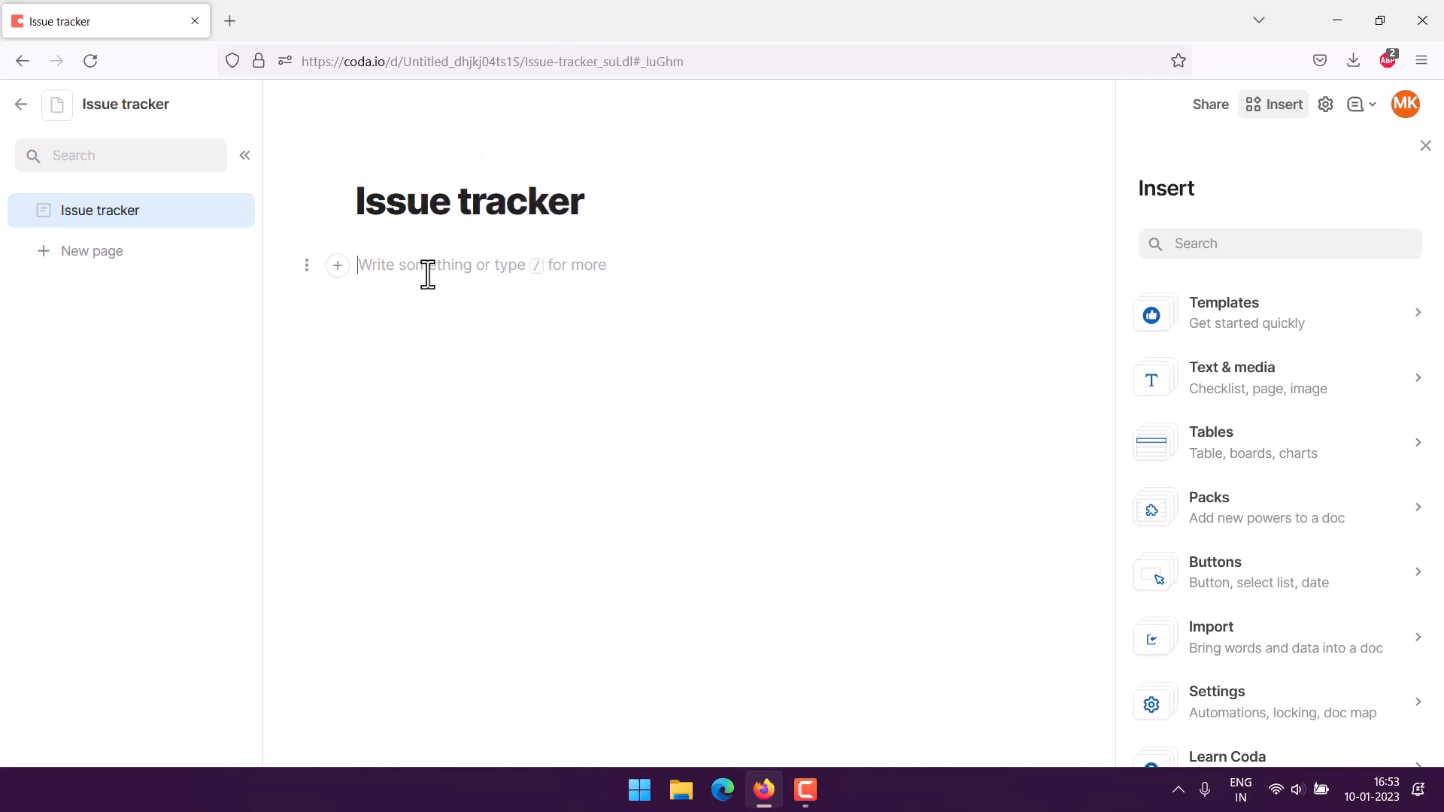
pyautogui.write('/')
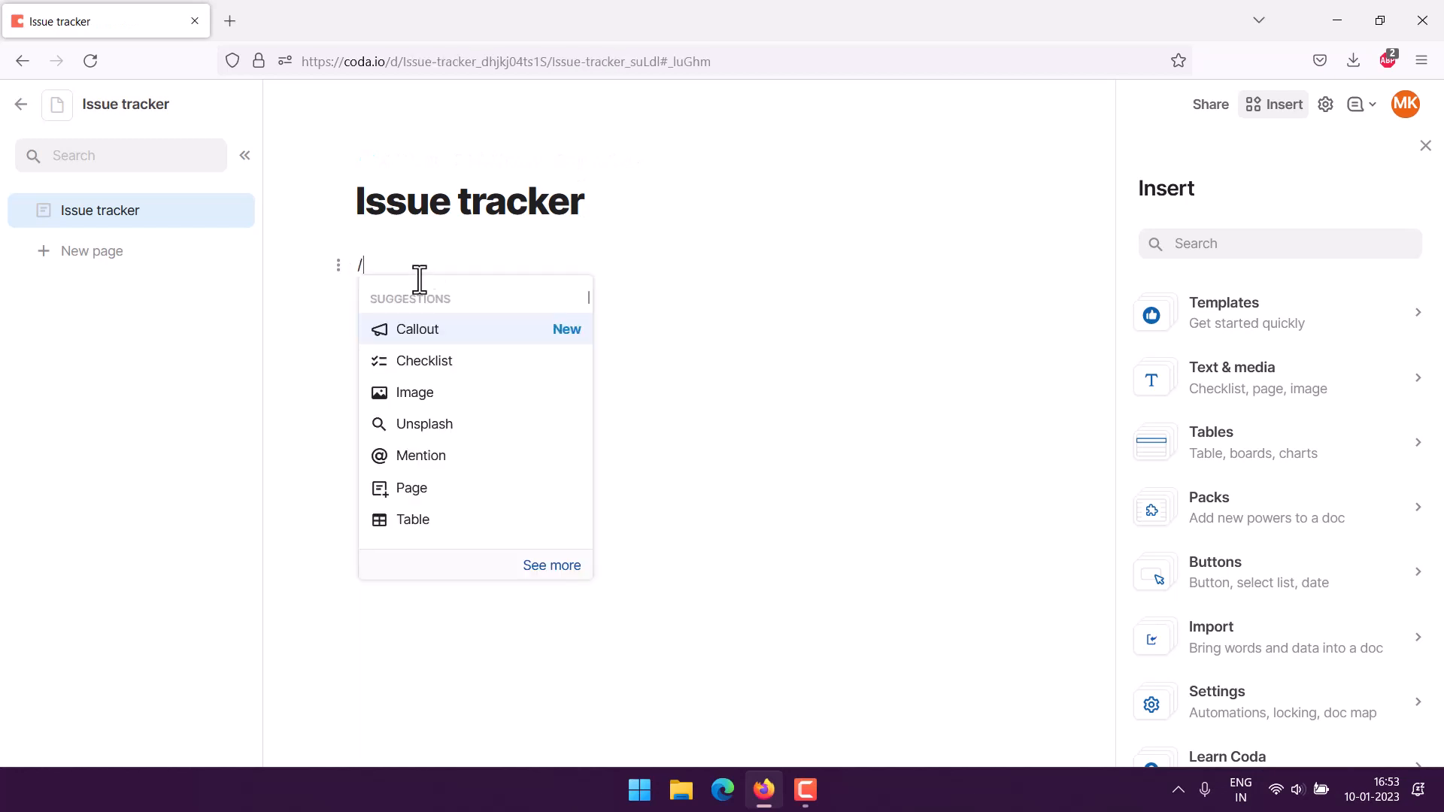
pyautogui.click(412, 536)
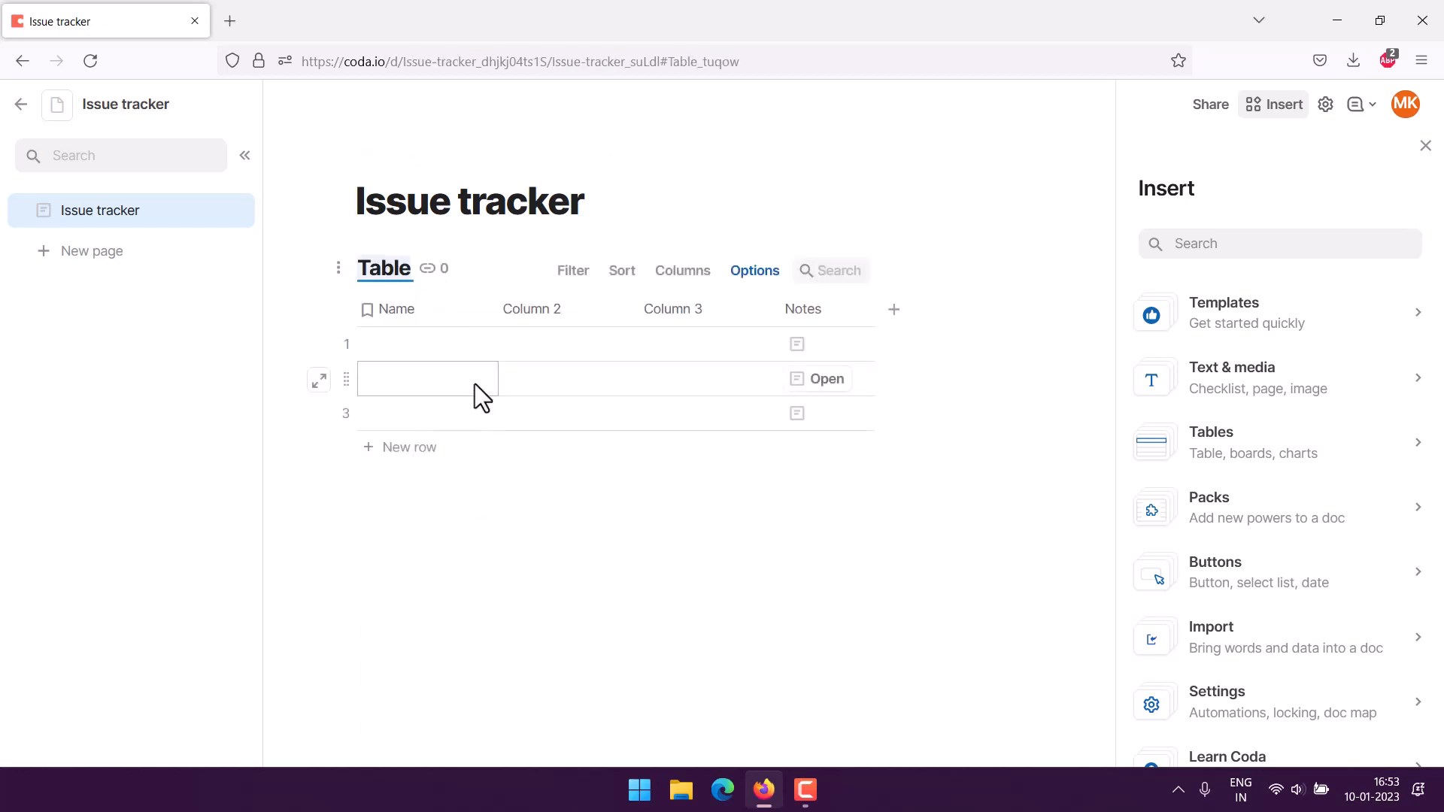
# Rename the table's four columns to Issue No, Type, Priority and Open Date.
pyautogui.click(417, 315)
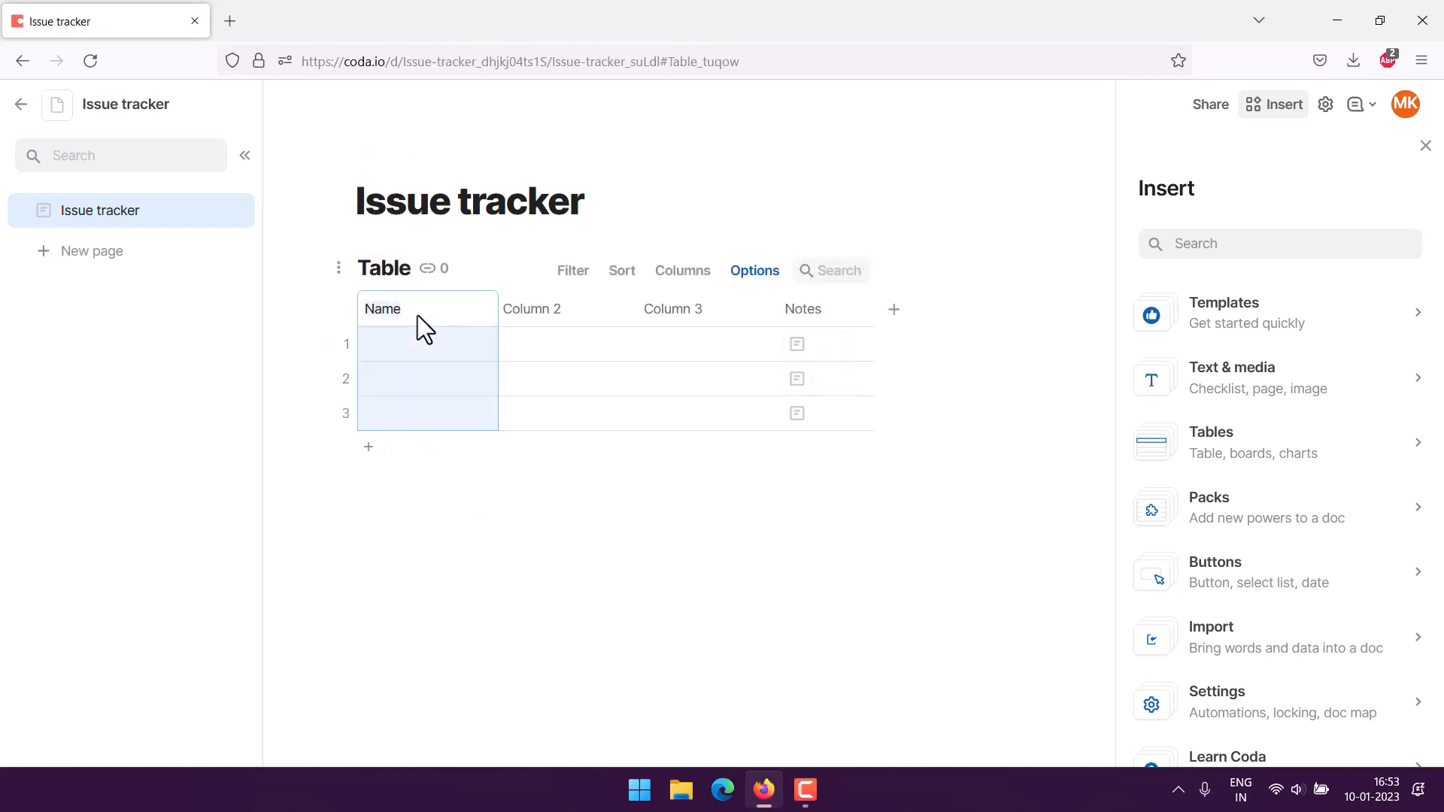
pyautogui.write('Issue No')
pyautogui.click(538, 315)
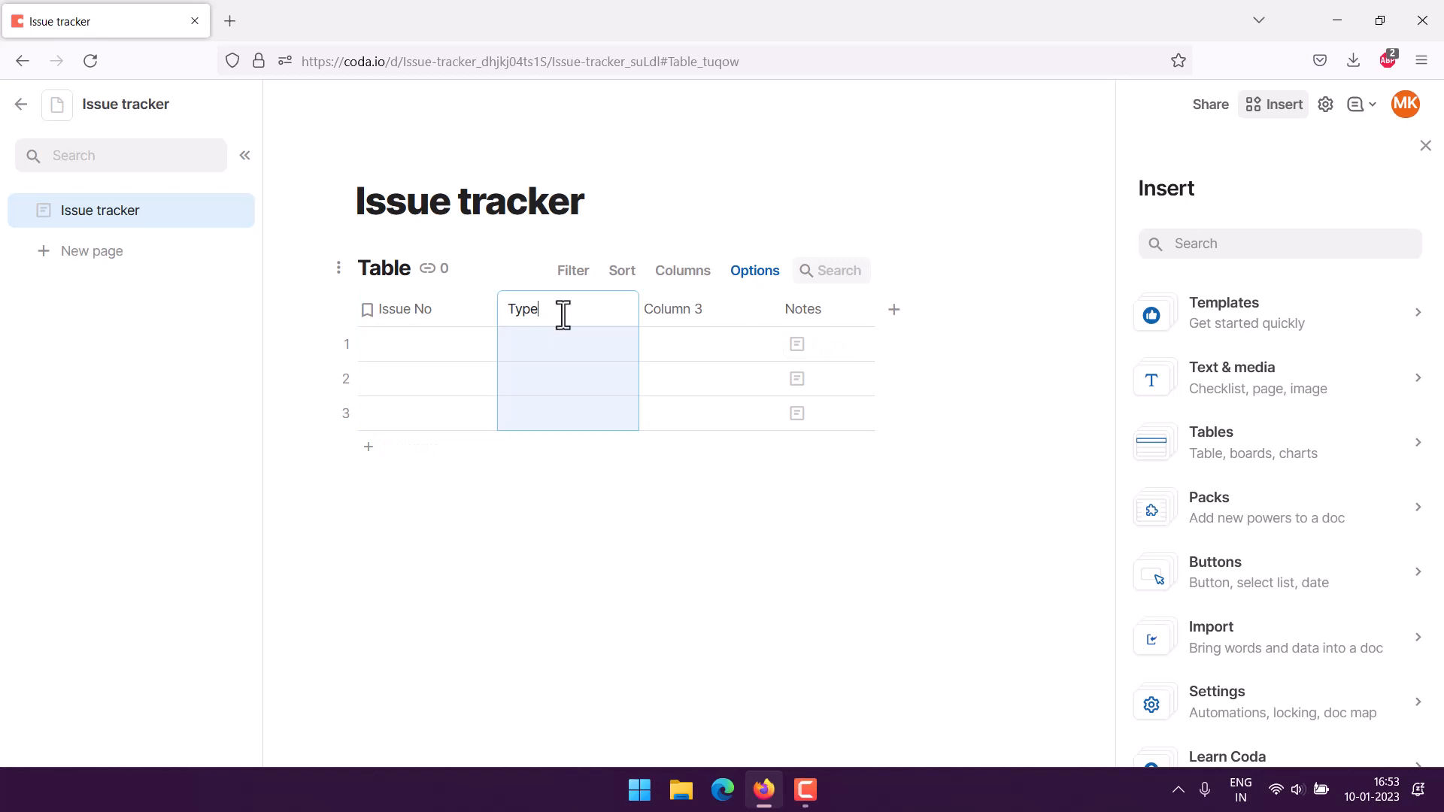
pyautogui.click(684, 309)
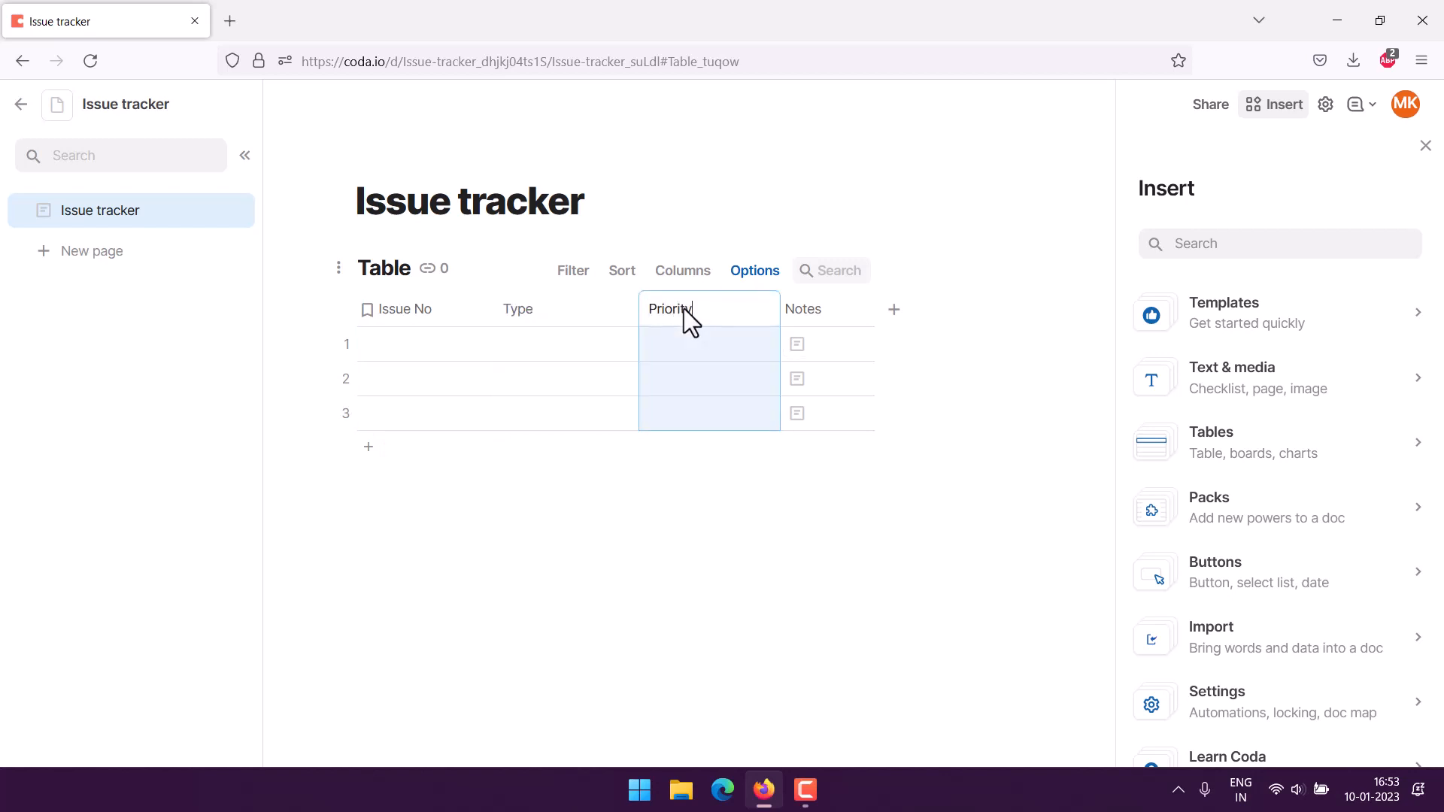
pyautogui.click(816, 312)
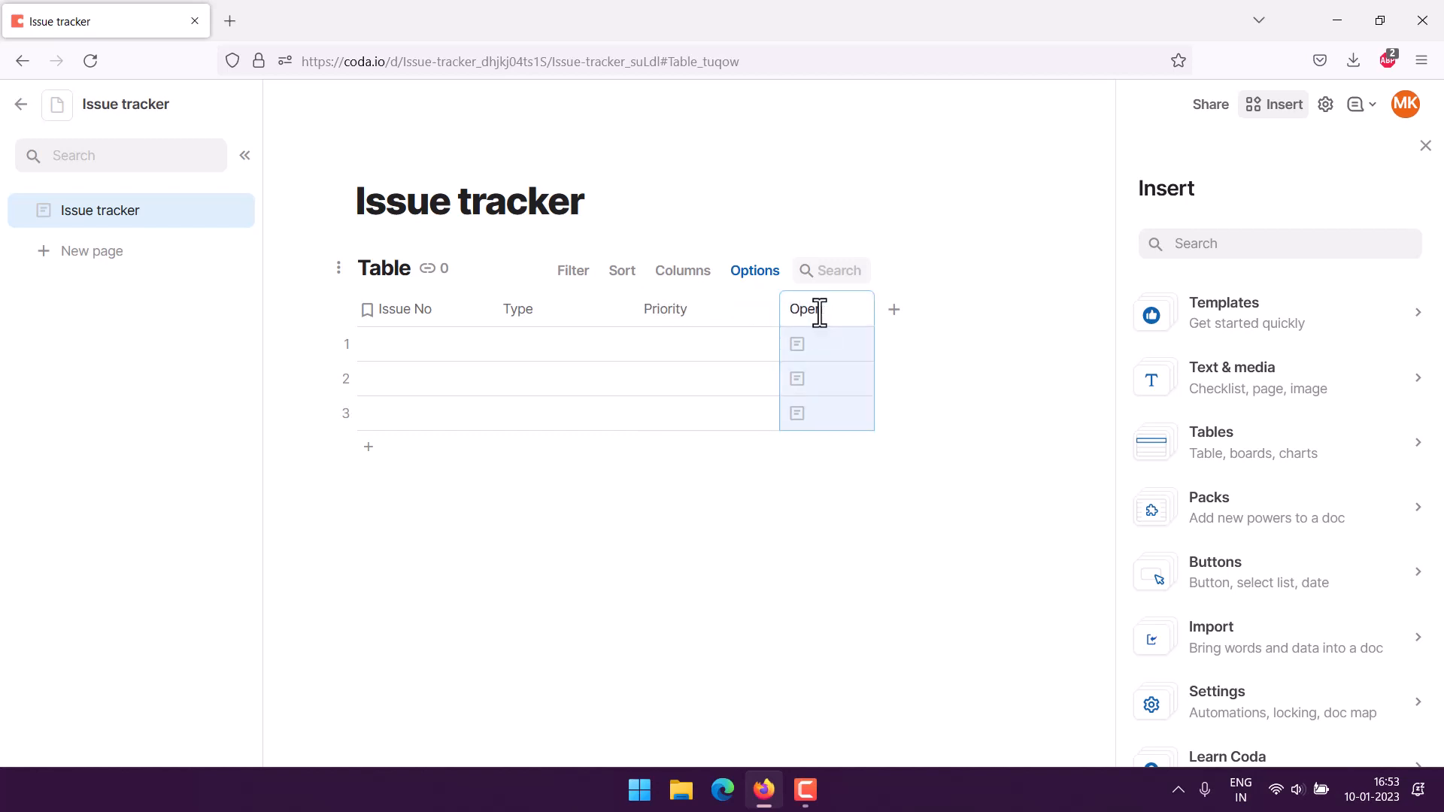
# Add a fifth column to the table and name it Close Date.
pyautogui.click(895, 309)
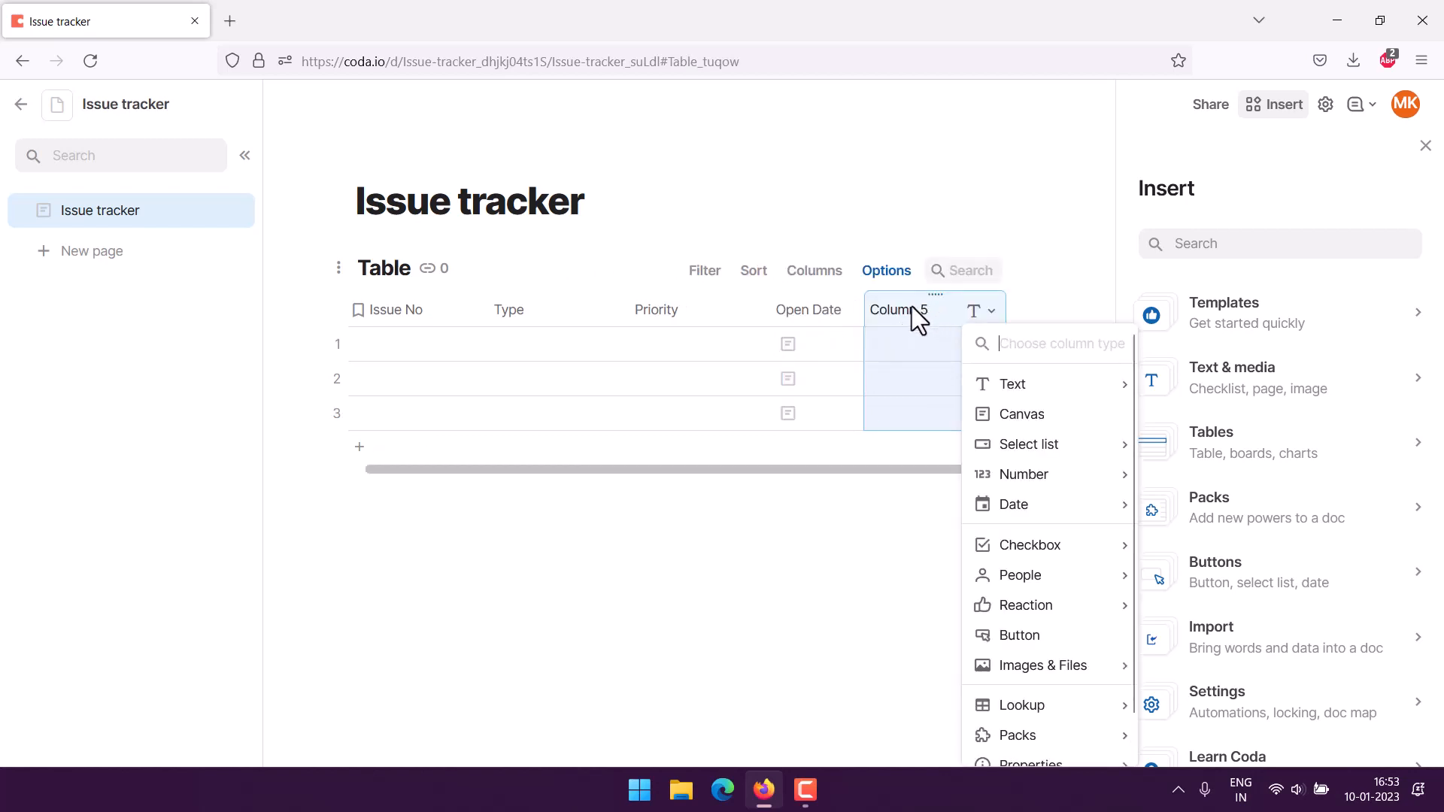
pyautogui.click(912, 306)
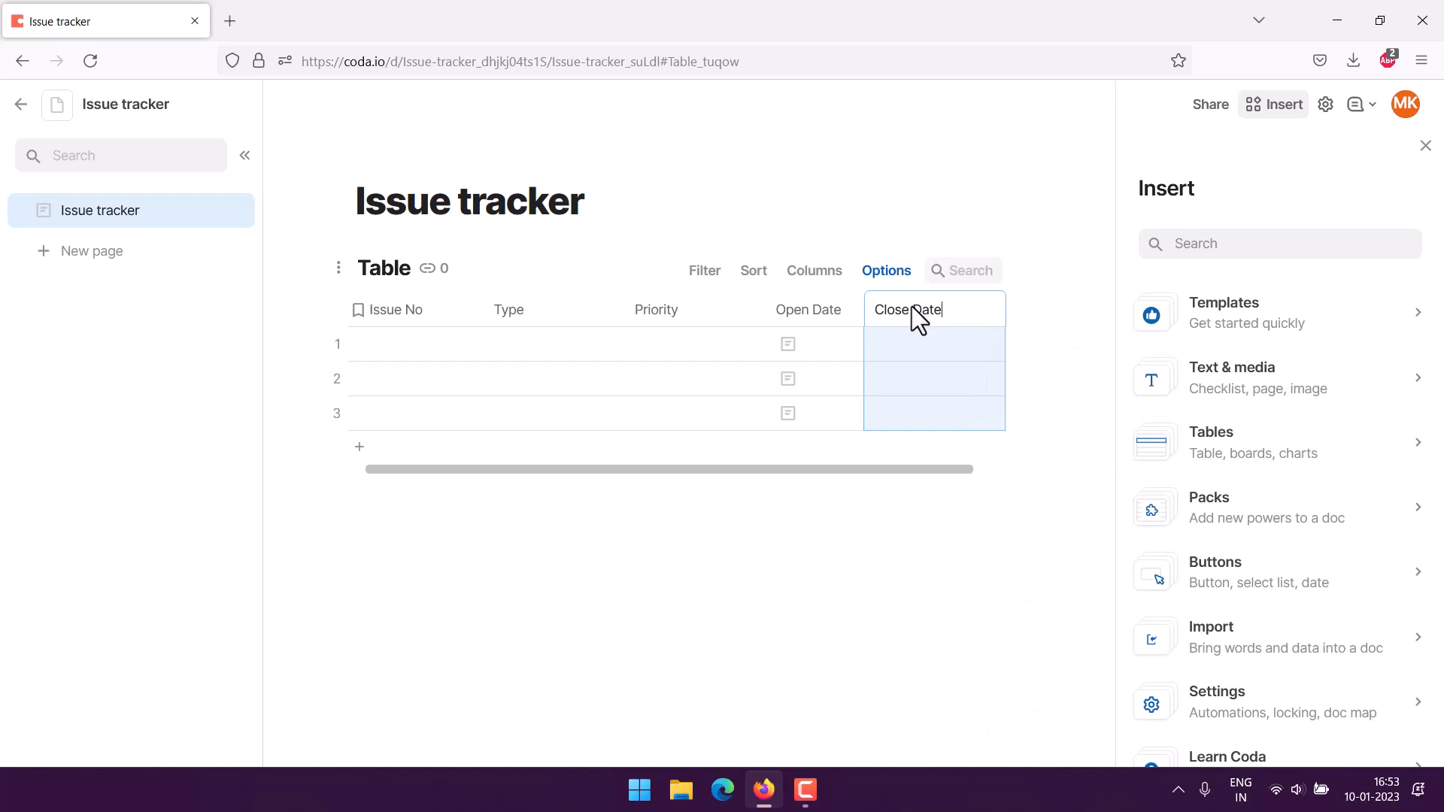
pyautogui.write('Close Date')
# Make room beside the table and add a sixth column named Closed By.
pyautogui.moveTo(954, 468); pyautogui.dragTo(1016, 470)
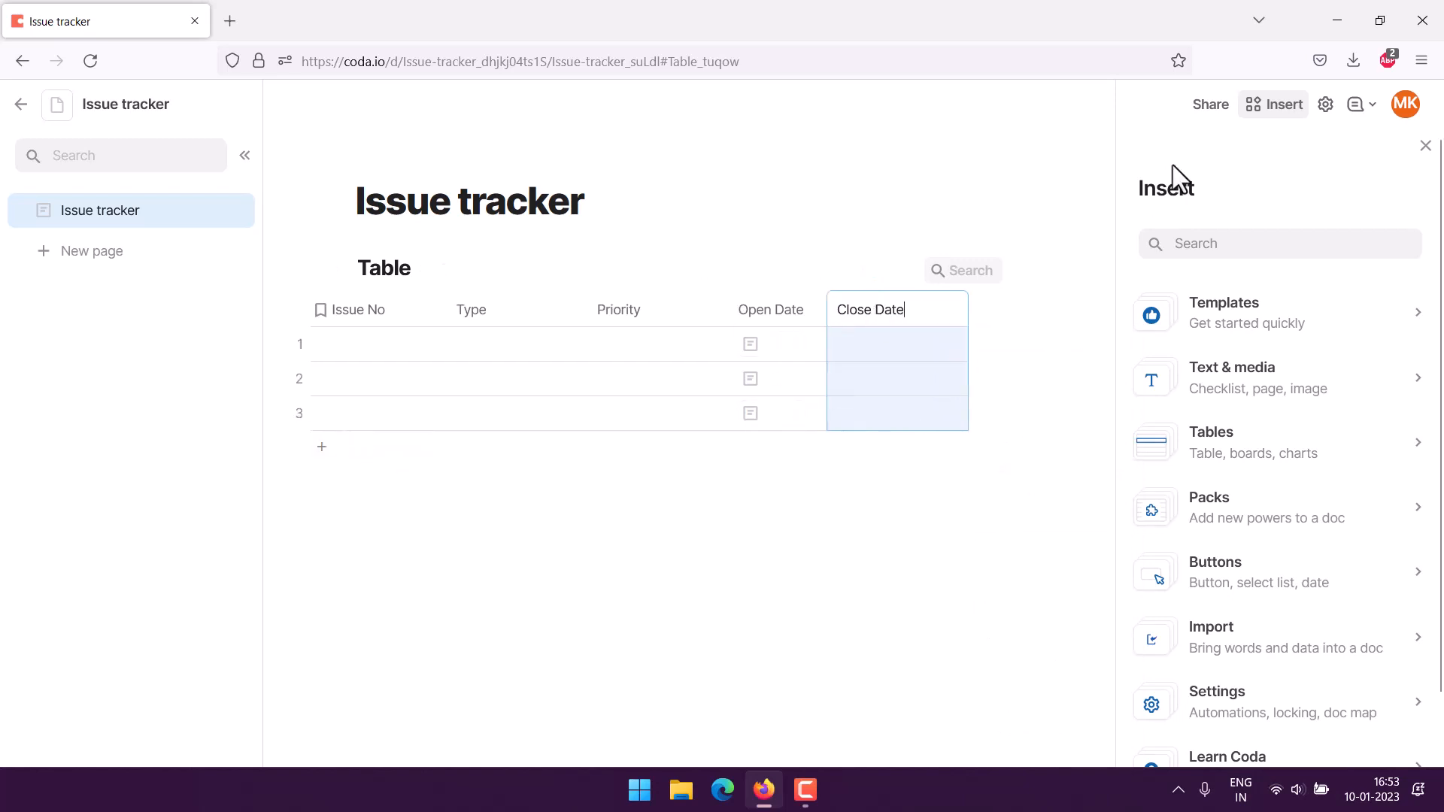
pyautogui.click(1425, 146)
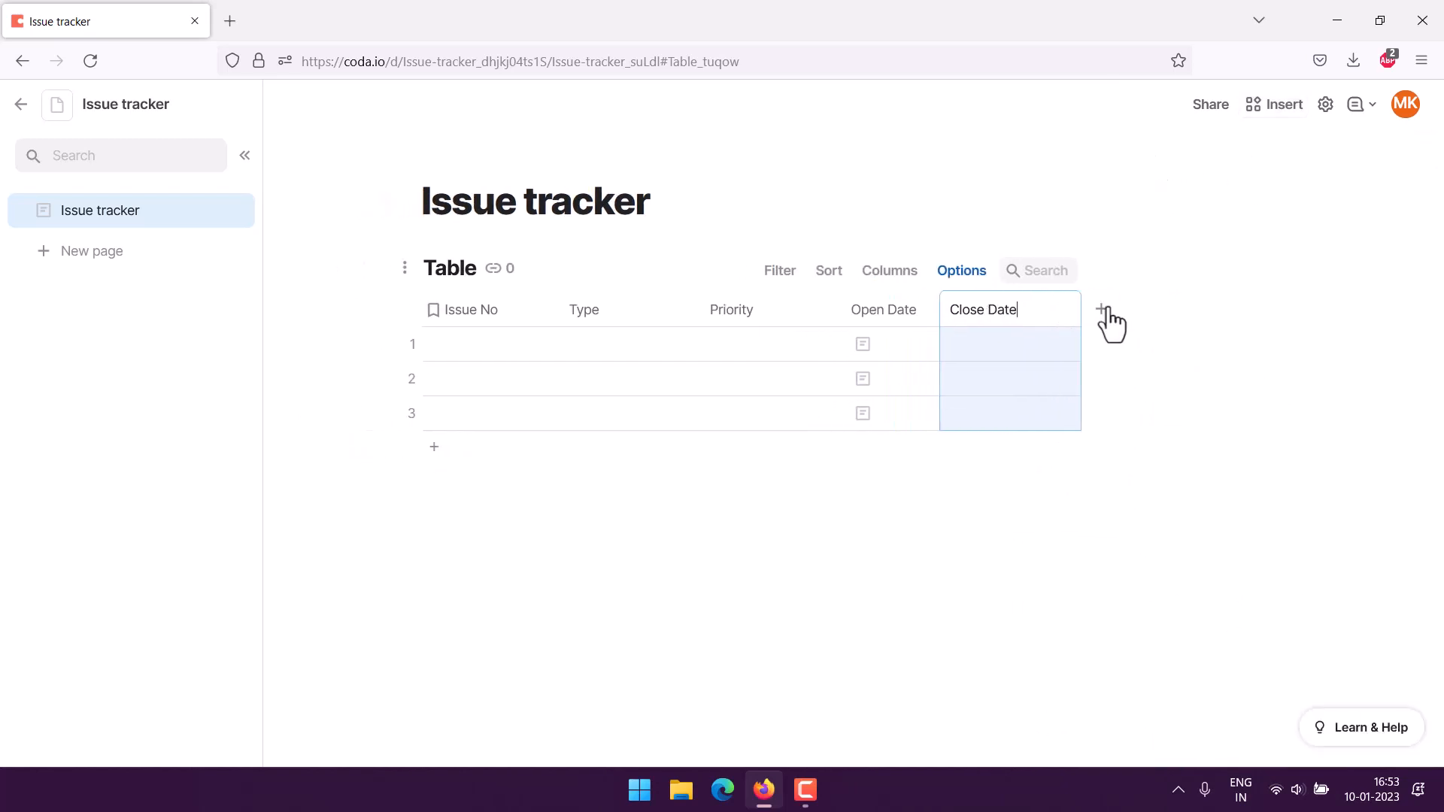
pyautogui.click(1102, 309)
pyautogui.press('Escape')
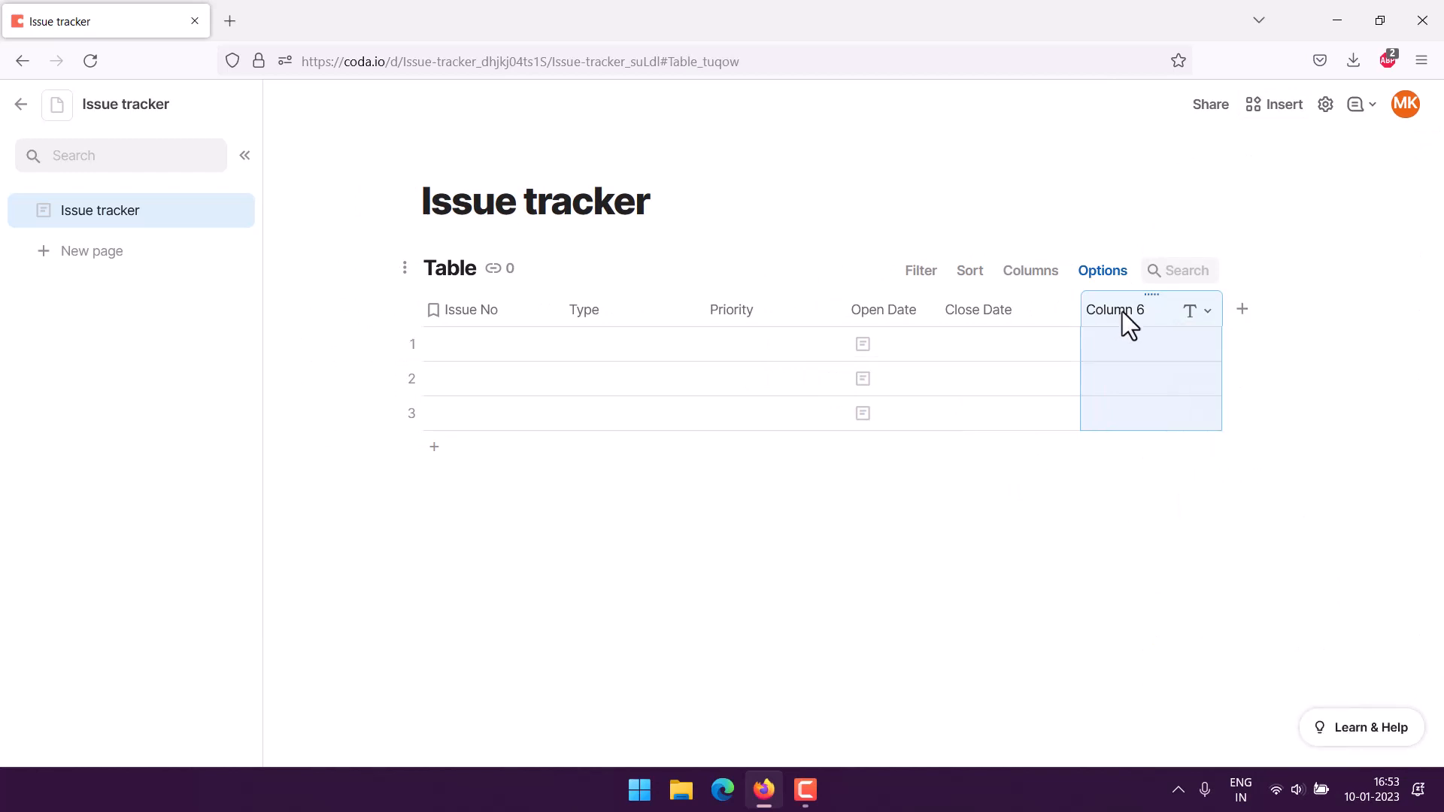
pyautogui.click(1122, 311)
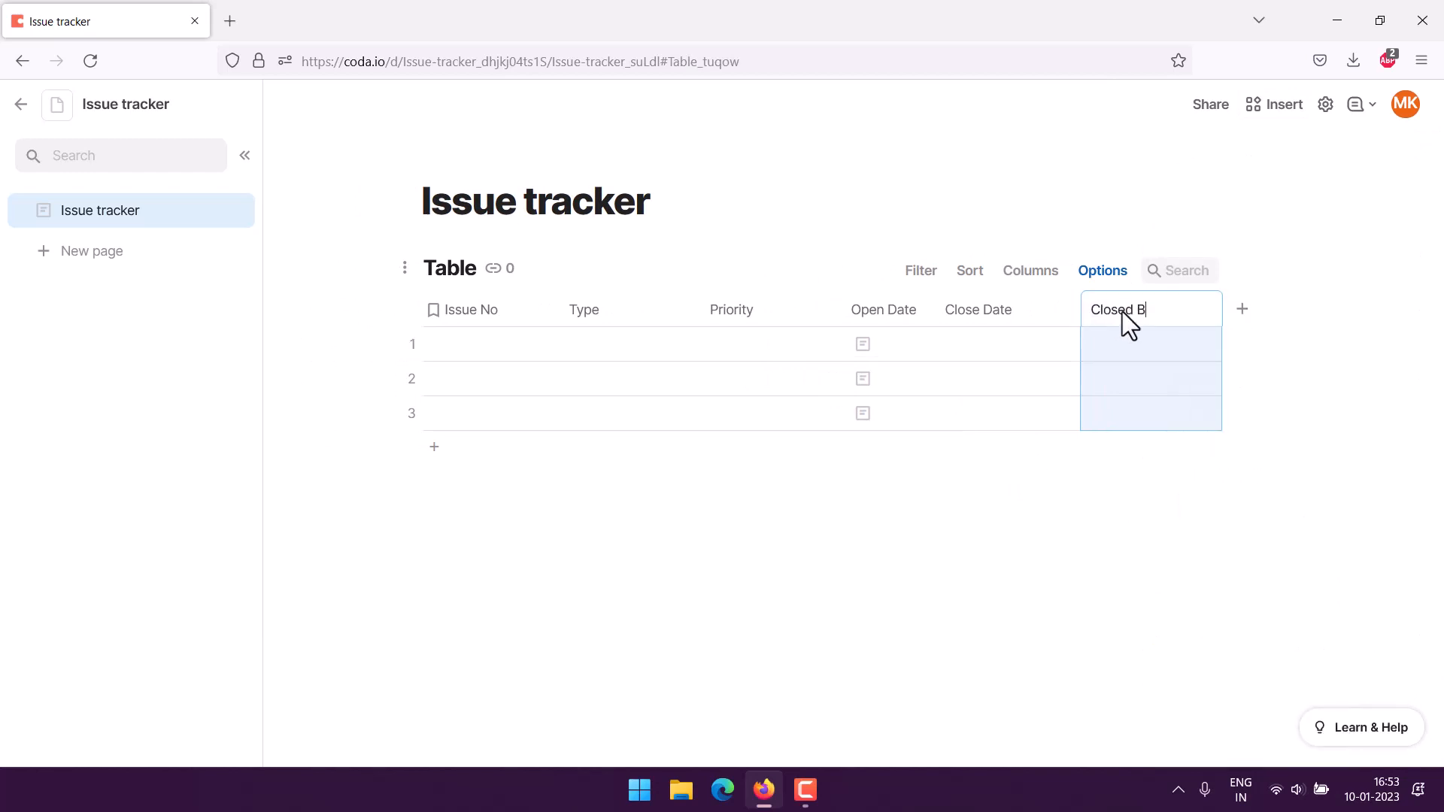
pyautogui.write('Closed By')
# Add a seventh column after Closed By and name it Note.
pyautogui.click(1242, 309)
pyautogui.write('Note')
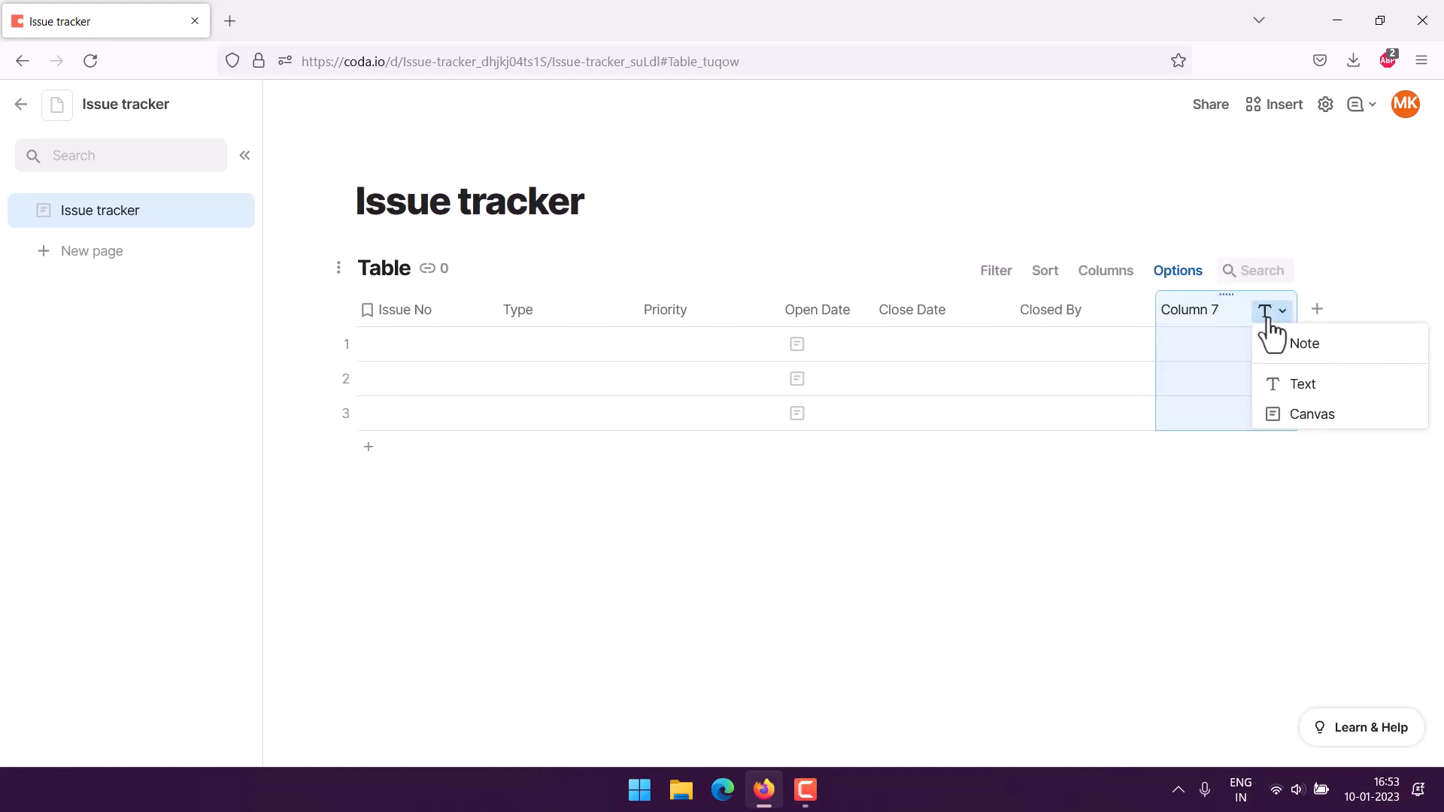
pyautogui.press('Escape')
pyautogui.click(1215, 315)
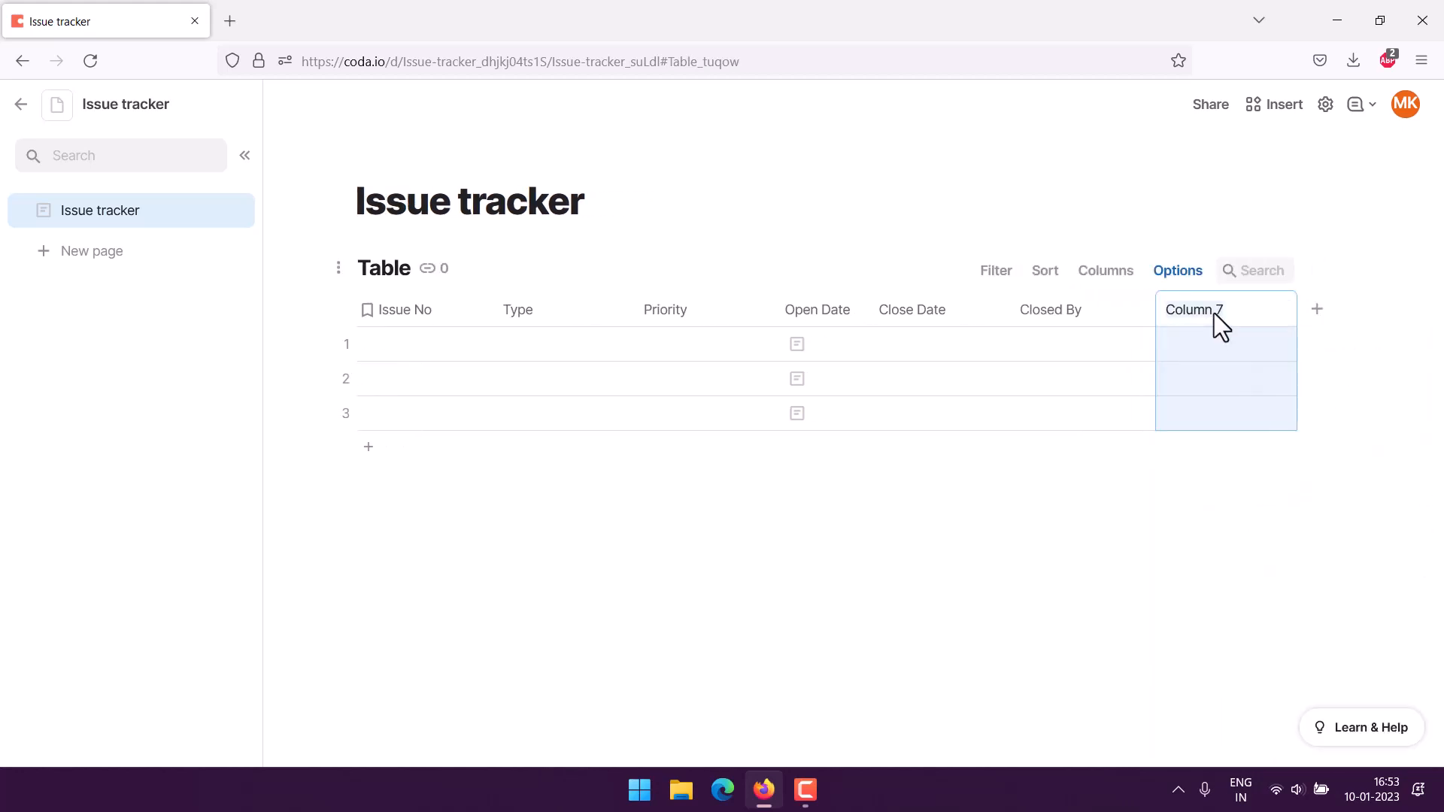
pyautogui.click(1102, 499)
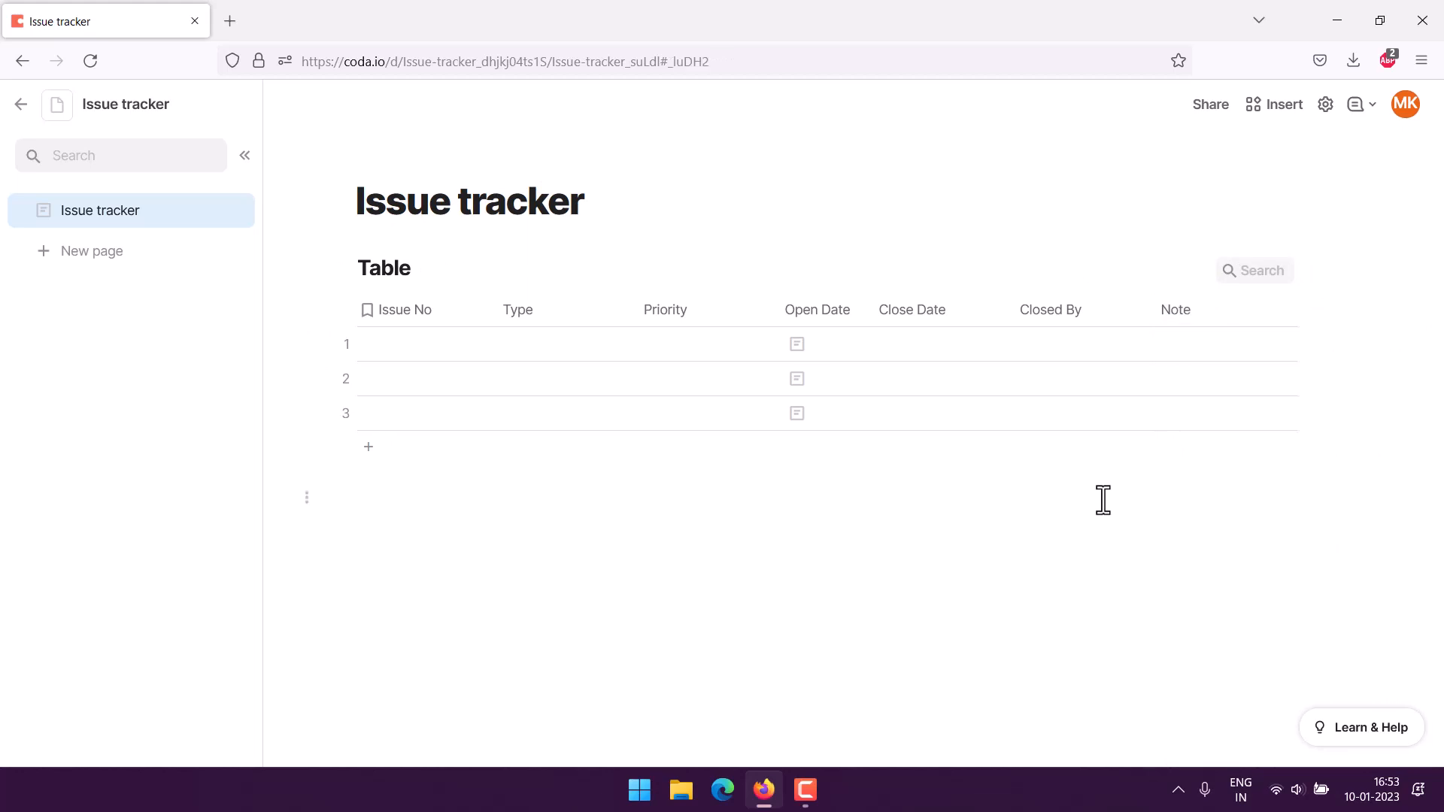
# Change the column type of Close Date and Open Date to Date.
pyautogui.click(993, 313)
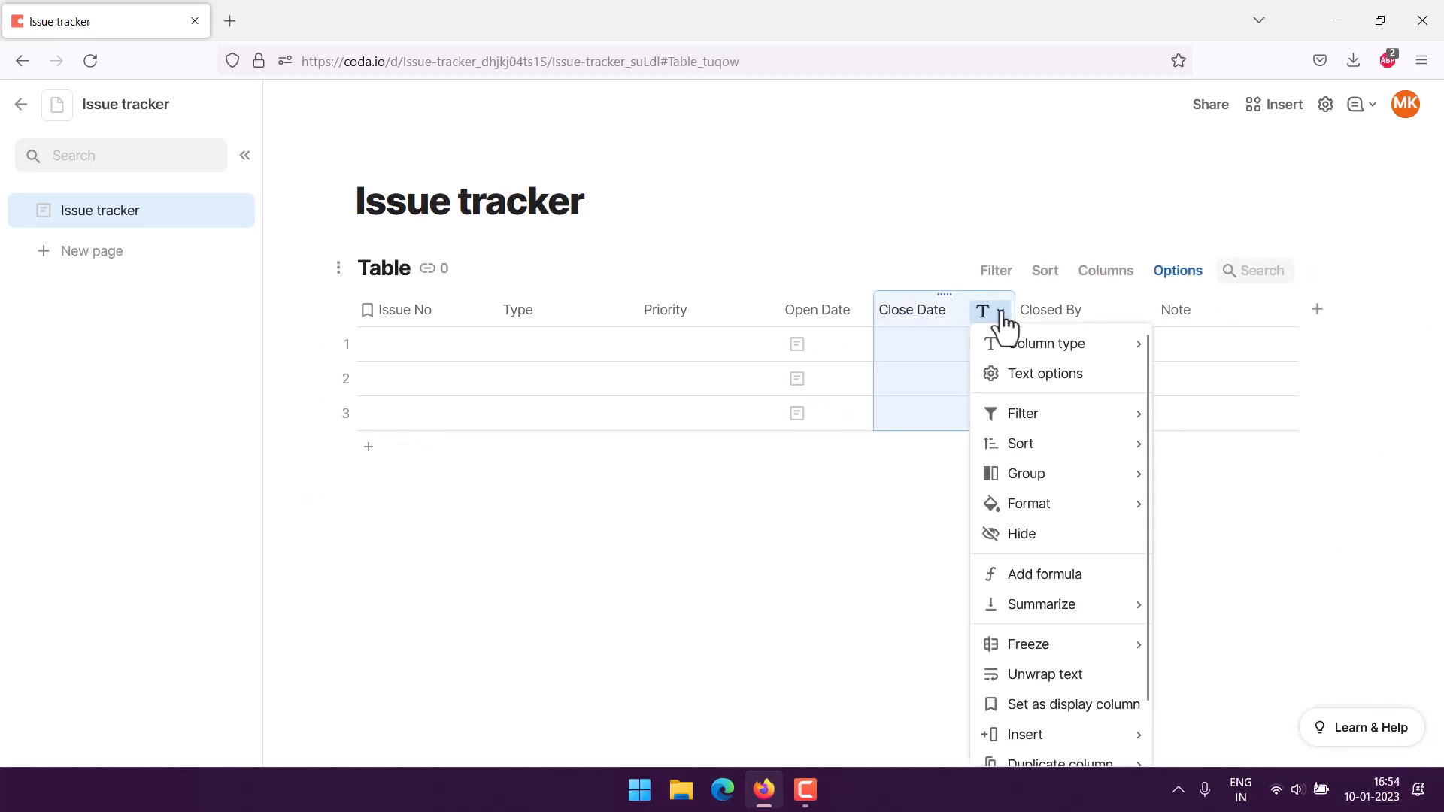
pyautogui.moveTo(1025, 352)
pyautogui.moveTo(1208, 517)
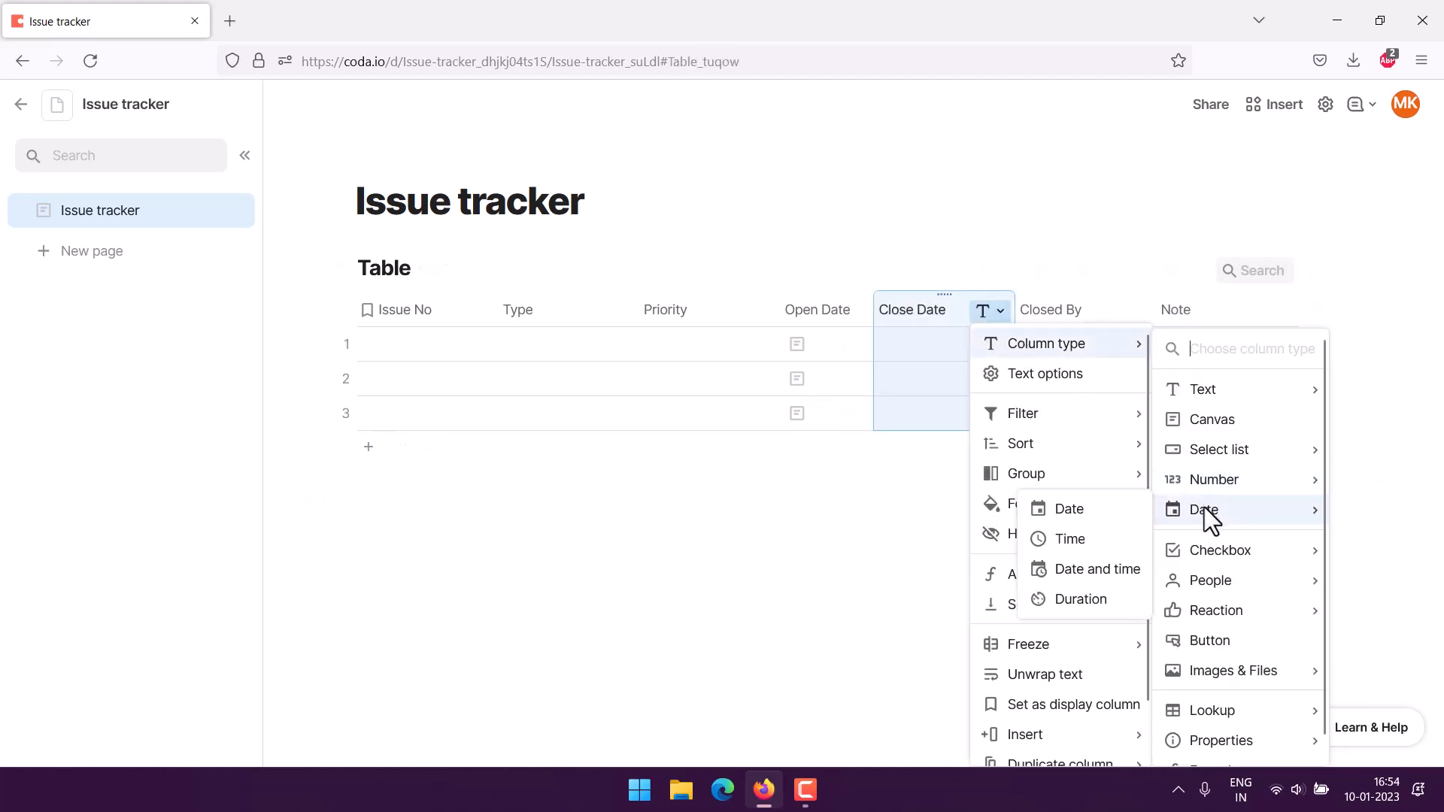
pyautogui.click(1095, 515)
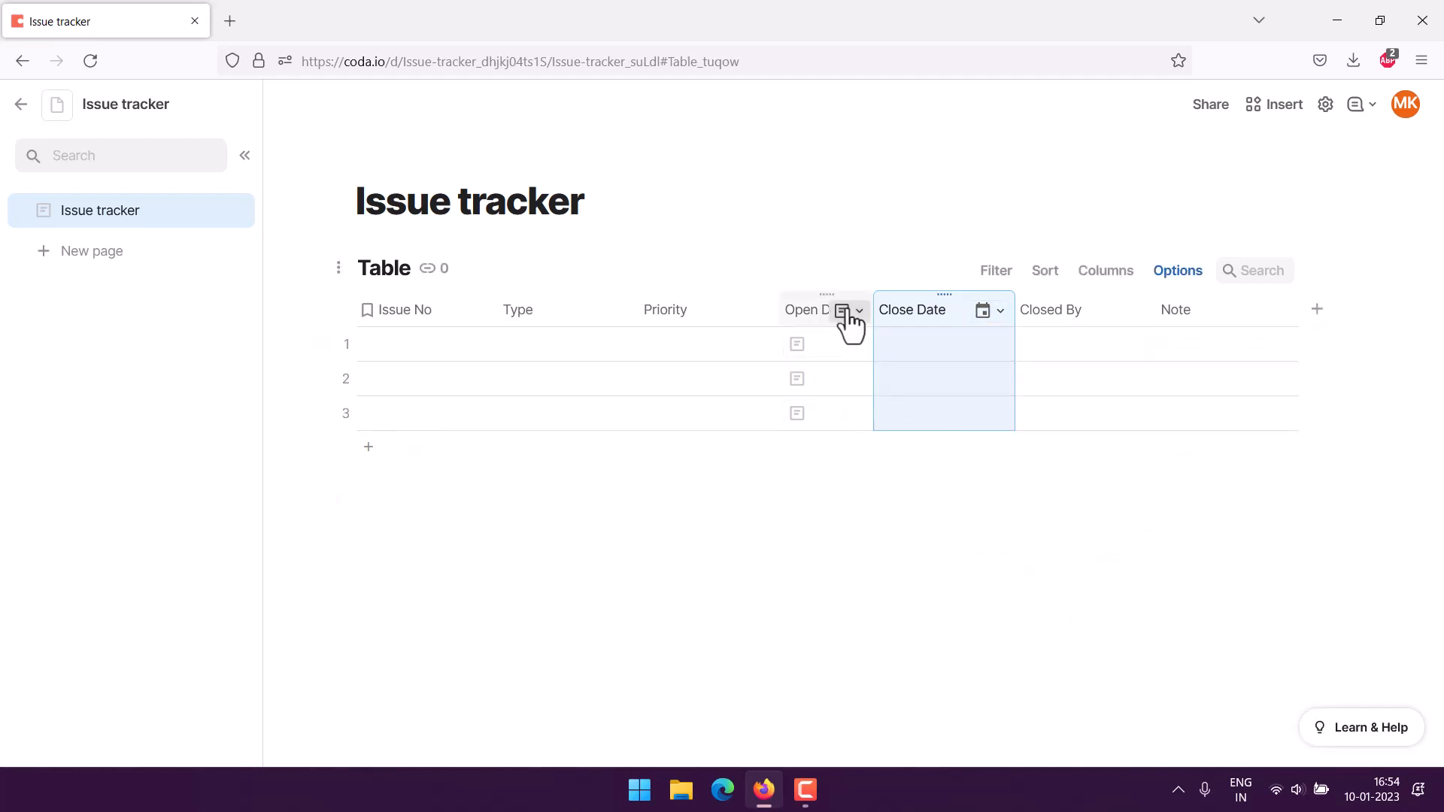
pyautogui.click(859, 313)
pyautogui.moveTo(913, 346)
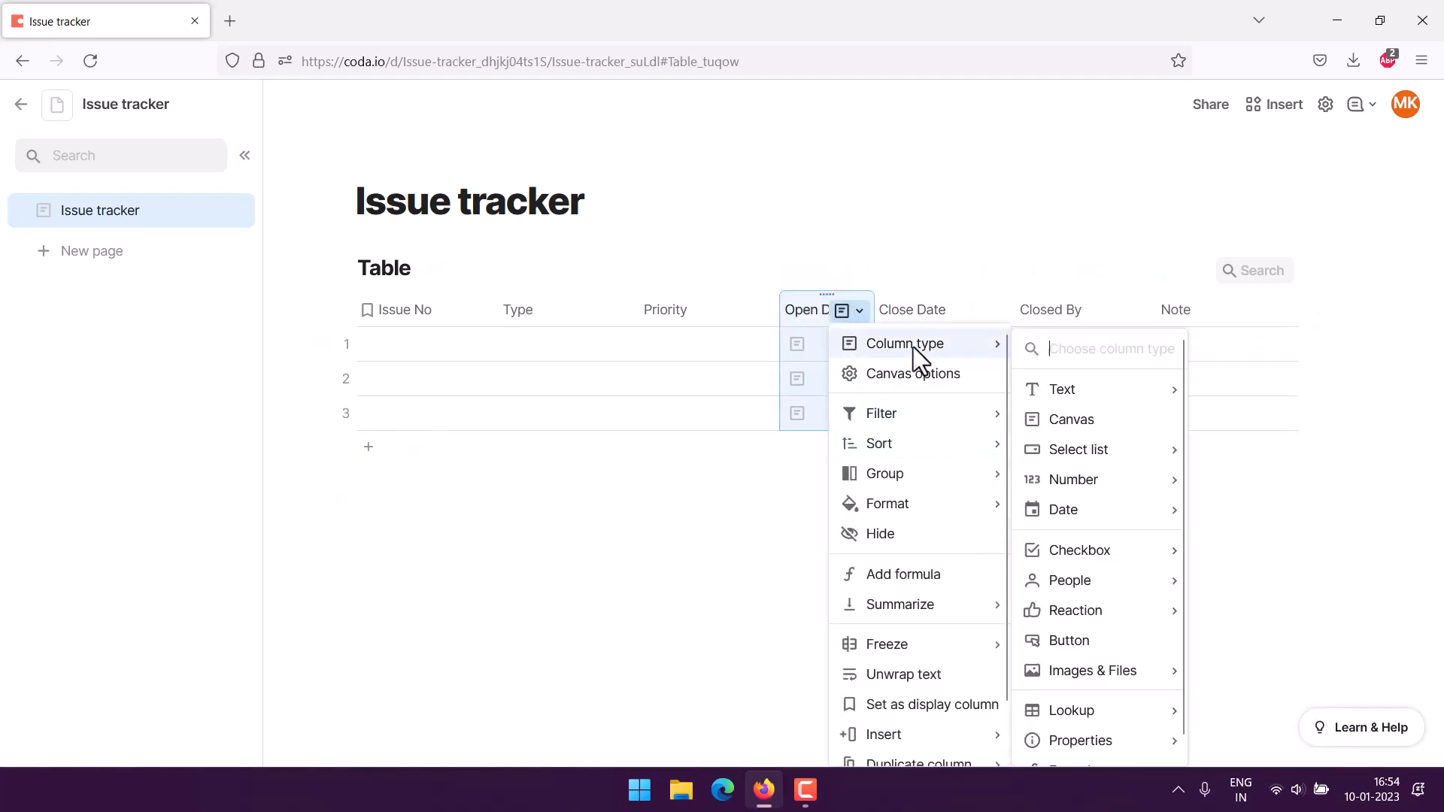
pyautogui.moveTo(1094, 517)
pyautogui.click(1257, 515)
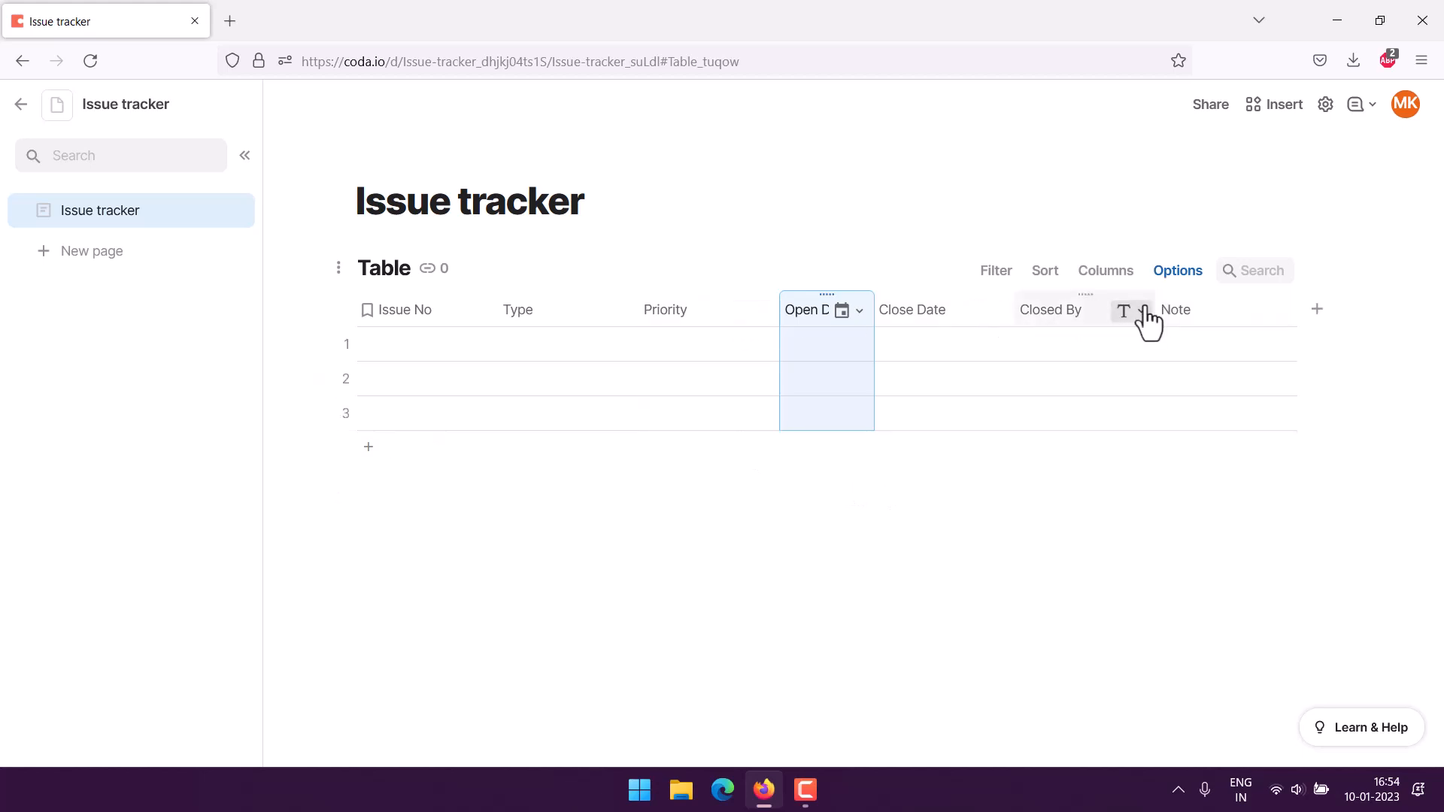
# Turn the Closed By column into a new select list with the first option "Person A".
pyautogui.click(1143, 311)
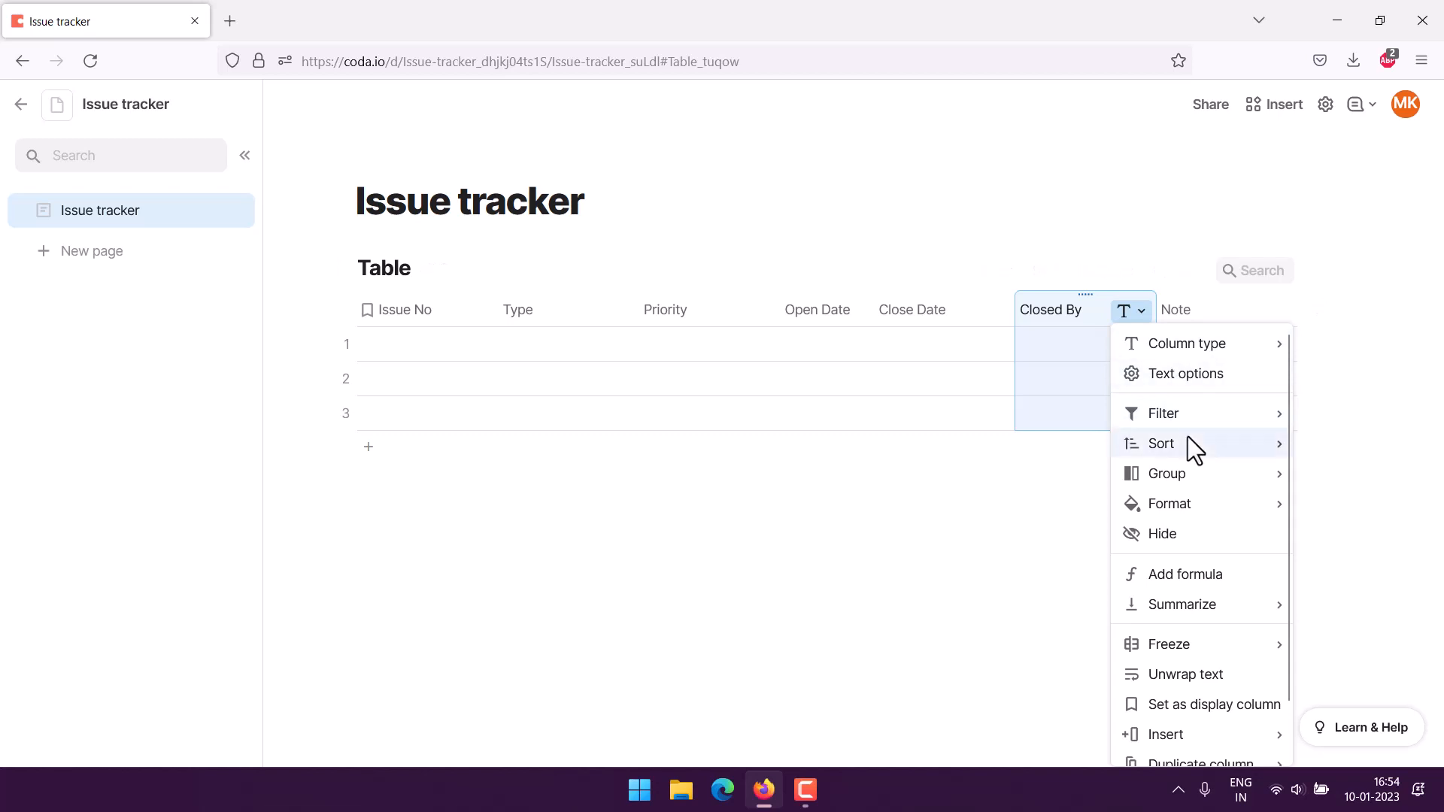
pyautogui.moveTo(1185, 345)
pyautogui.moveTo(1002, 455)
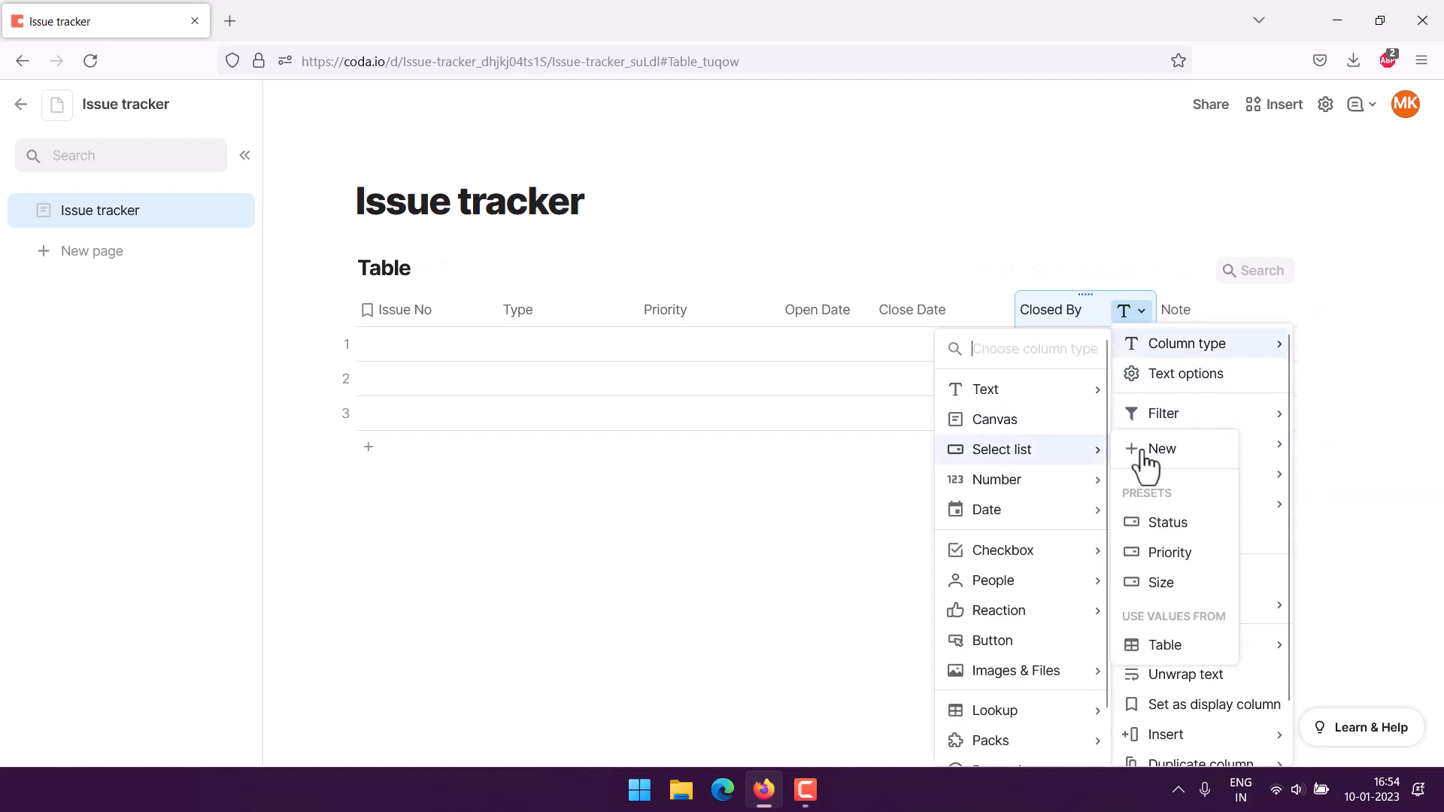
pyautogui.click(1155, 451)
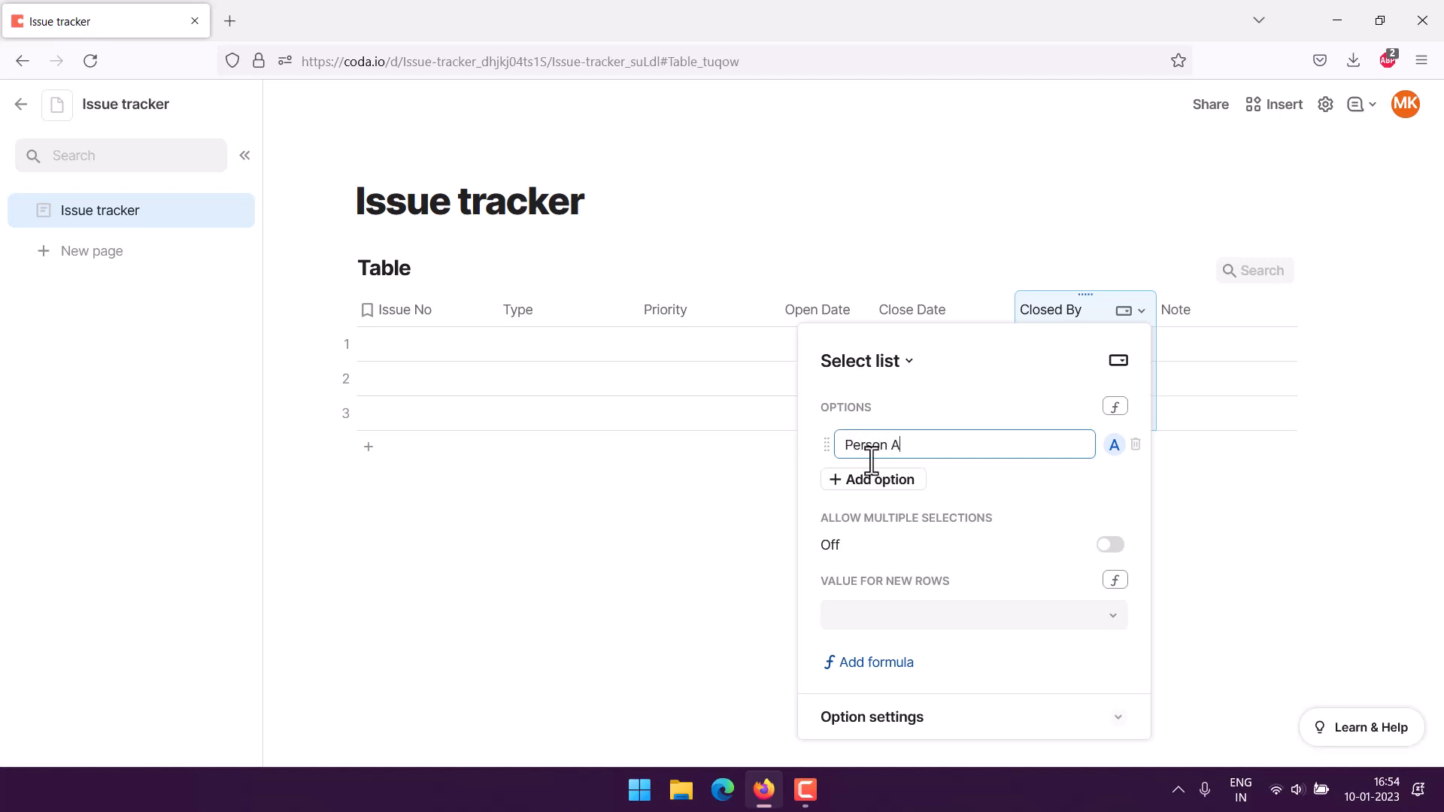
# Add the options "Person A 1", "Person A 2" and "Person A 3" to the Closed By select list.
pyautogui.click(914, 481)
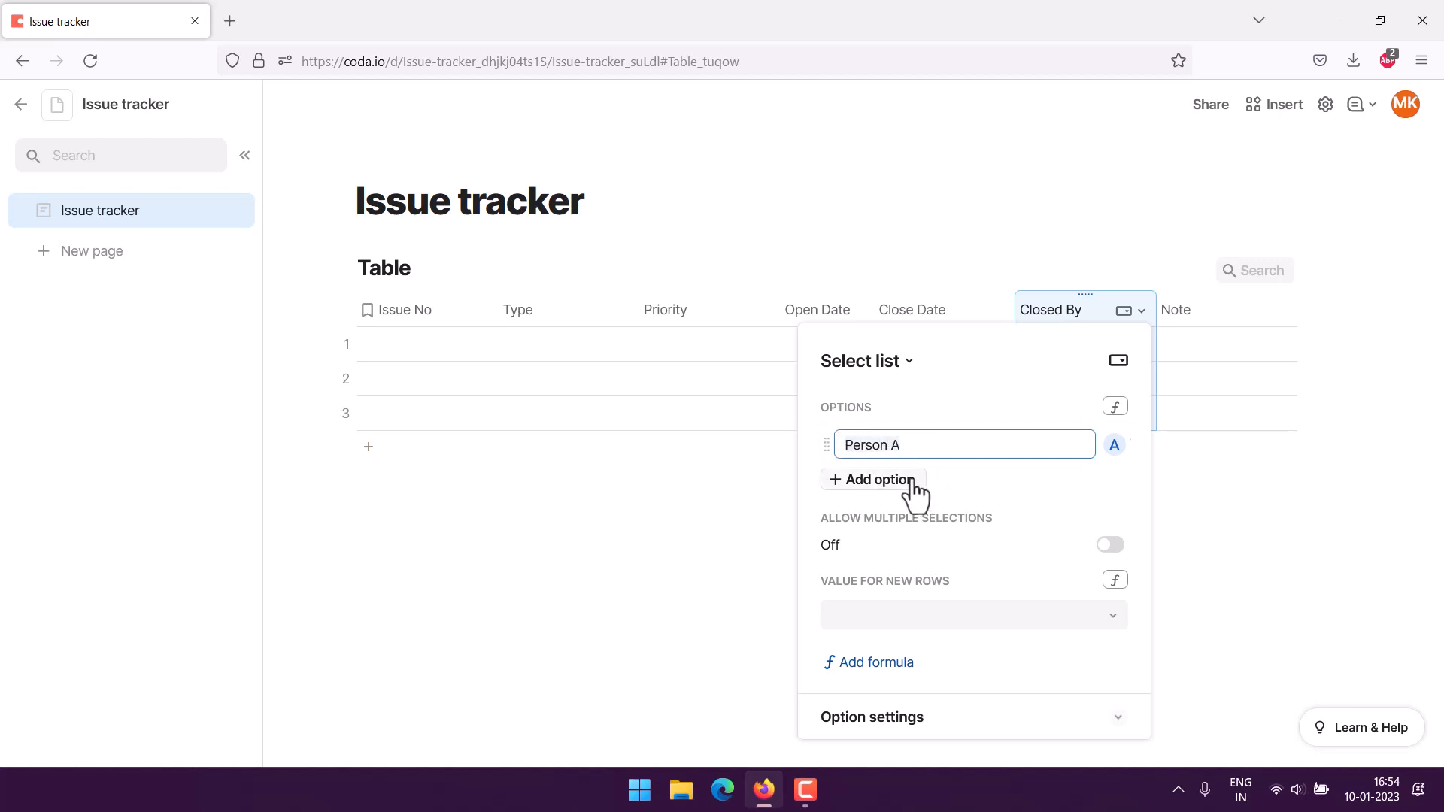
pyautogui.write('Person A 1')
pyautogui.click(906, 517)
pyautogui.write('Person A')
pyautogui.write('2')
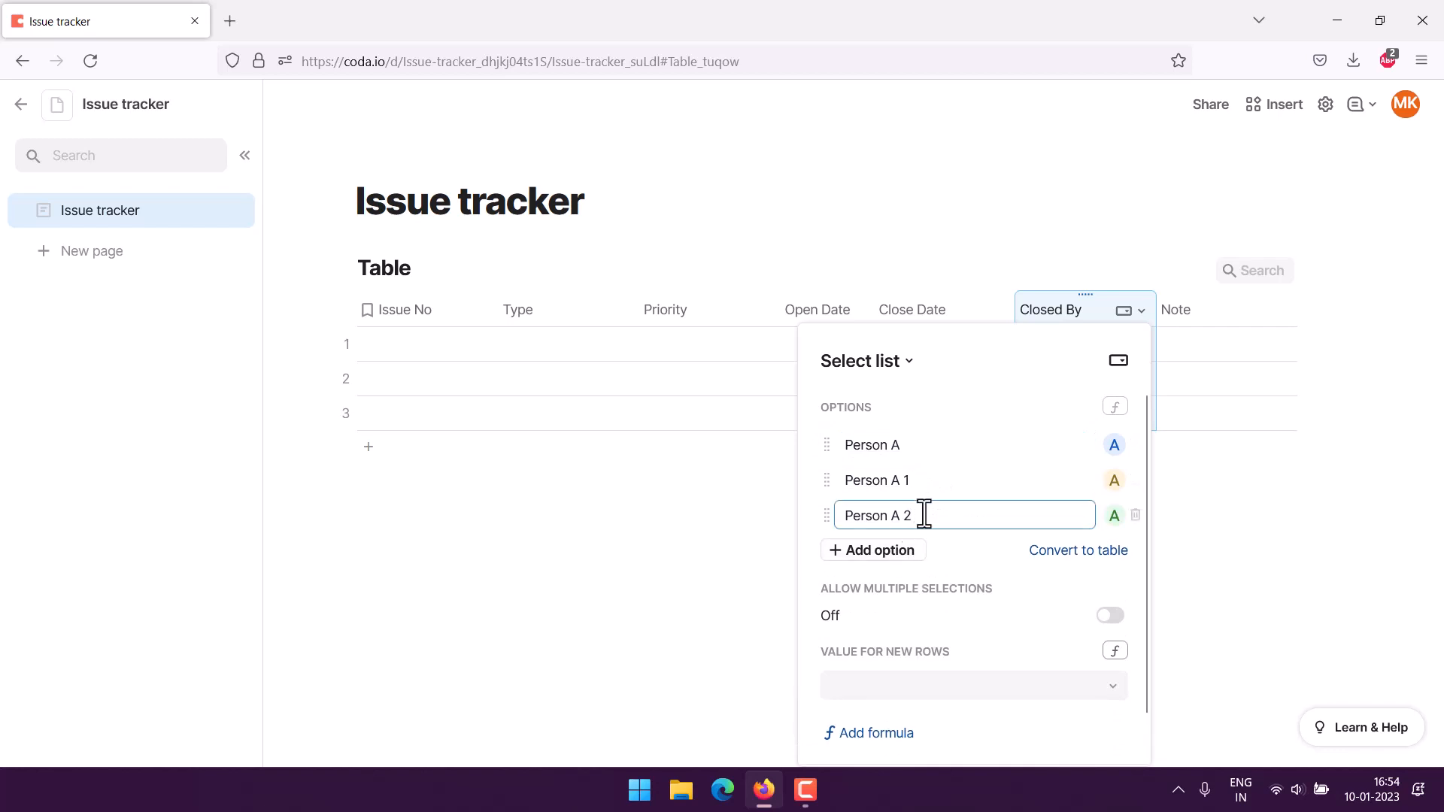
pyautogui.click(897, 552)
pyautogui.write('Person A')
pyautogui.write('3')
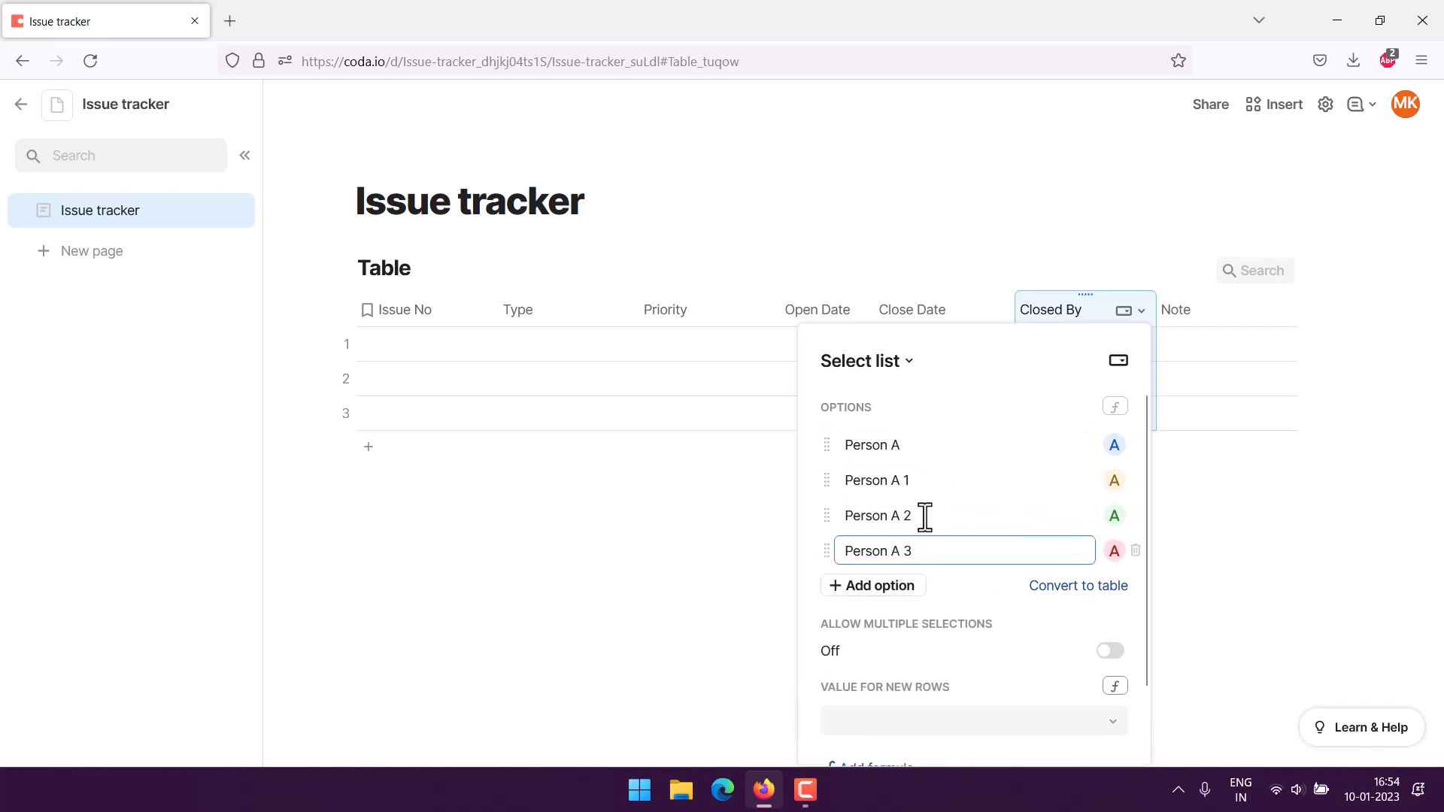
# Rename the last three Closed By options to "Person B", "Person C" and "Person D".
pyautogui.click(899, 481)
pyautogui.press('Delete')
pyautogui.press('Delete')
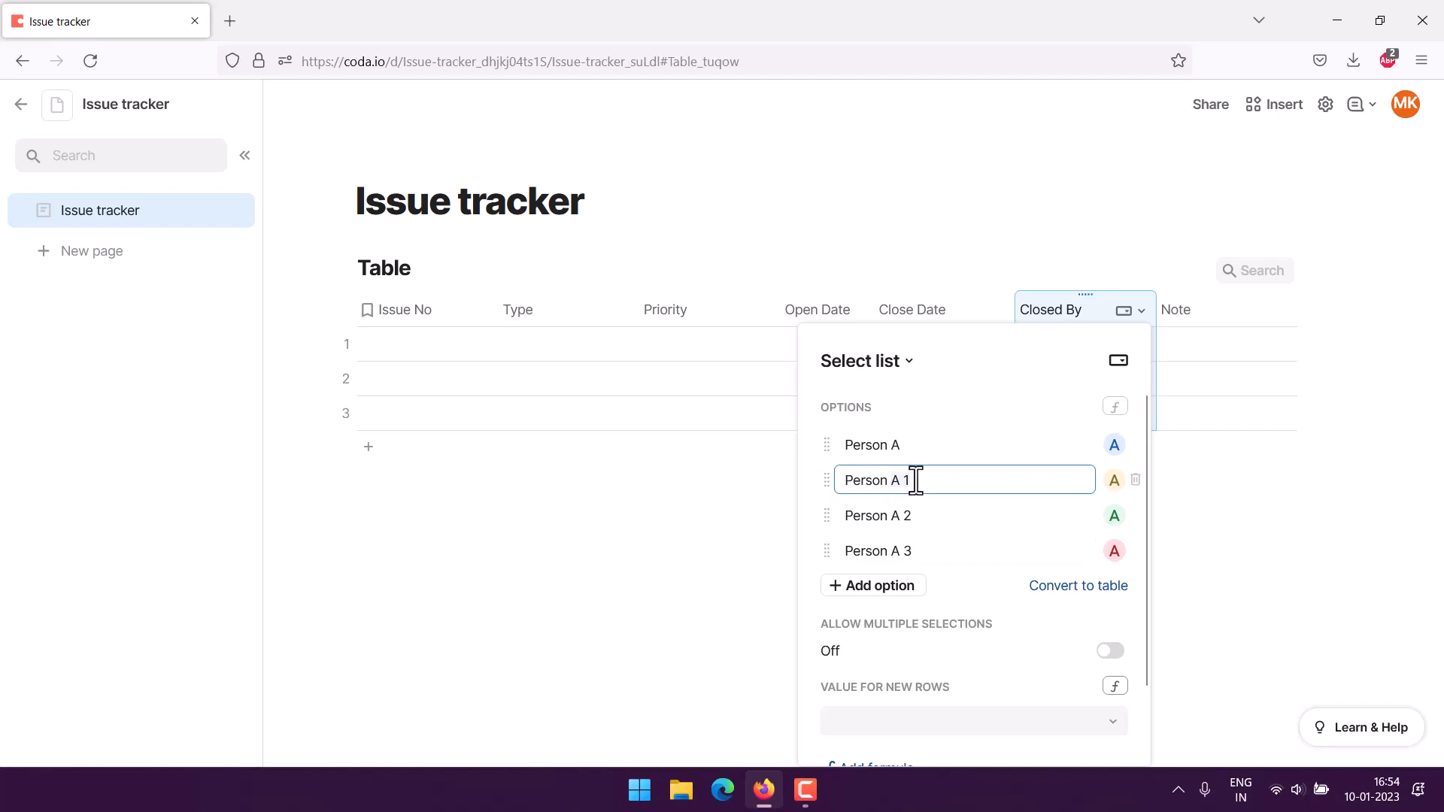
pyautogui.press('BackSpace')
pyautogui.write('B')
pyautogui.click(893, 515)
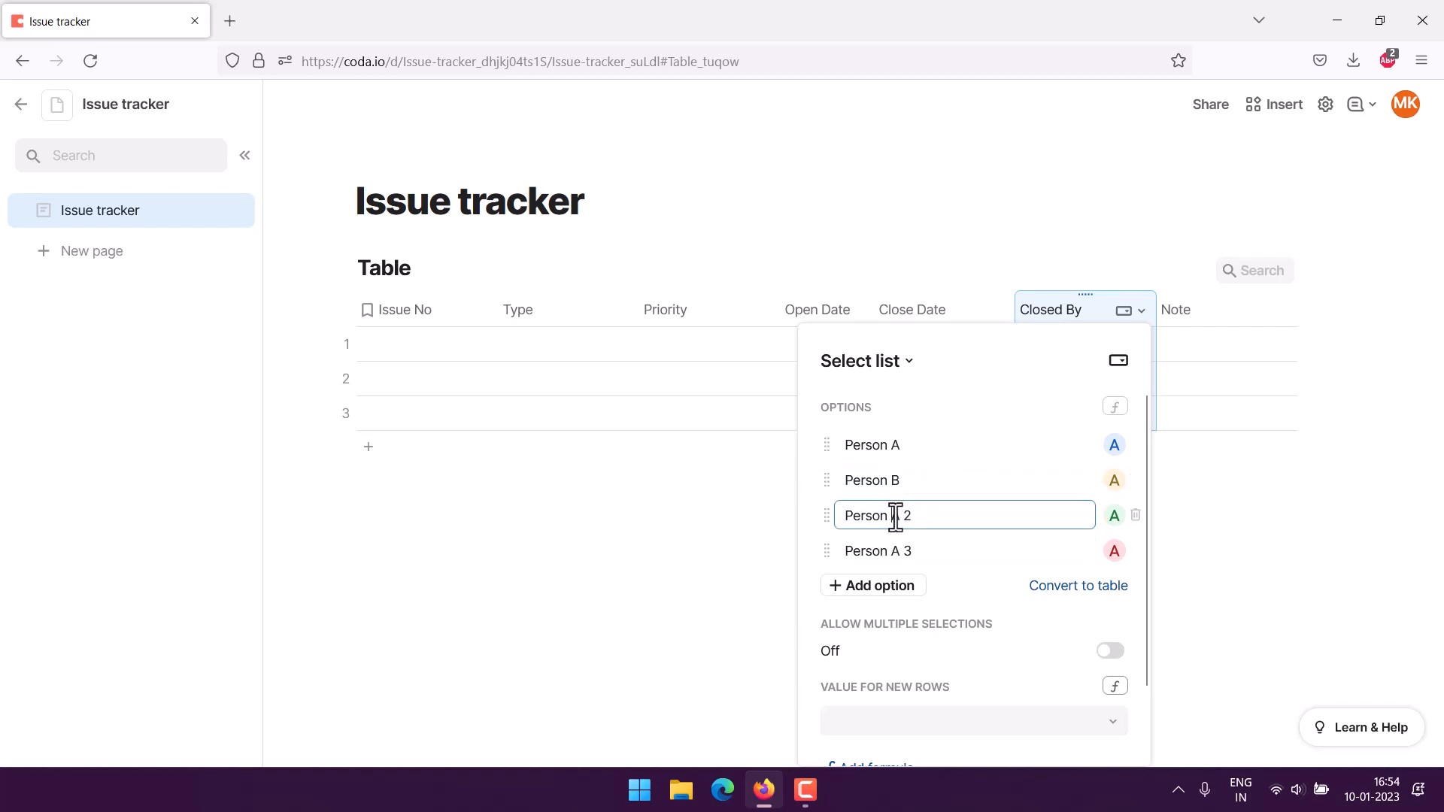
pyautogui.write('c')
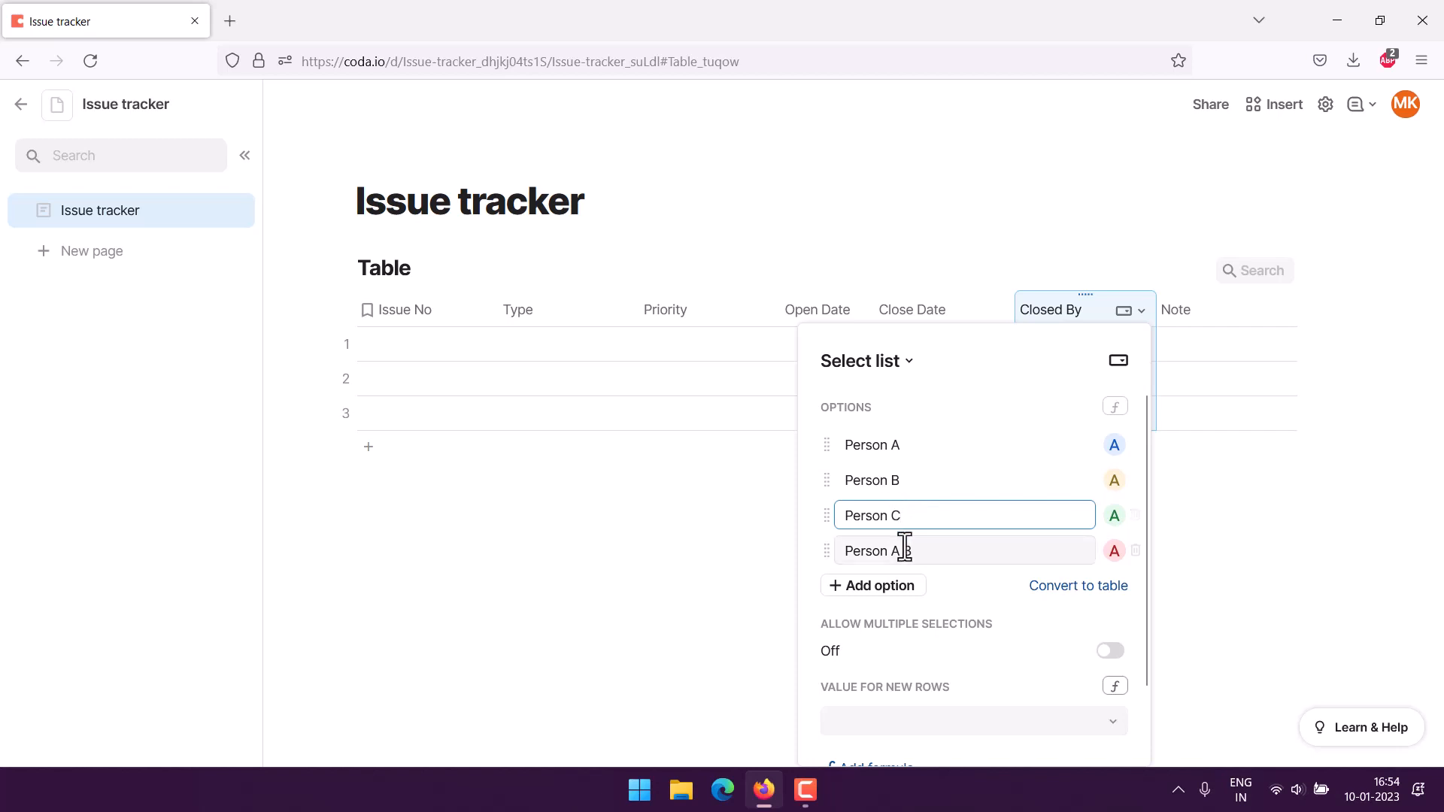
pyautogui.click(897, 551)
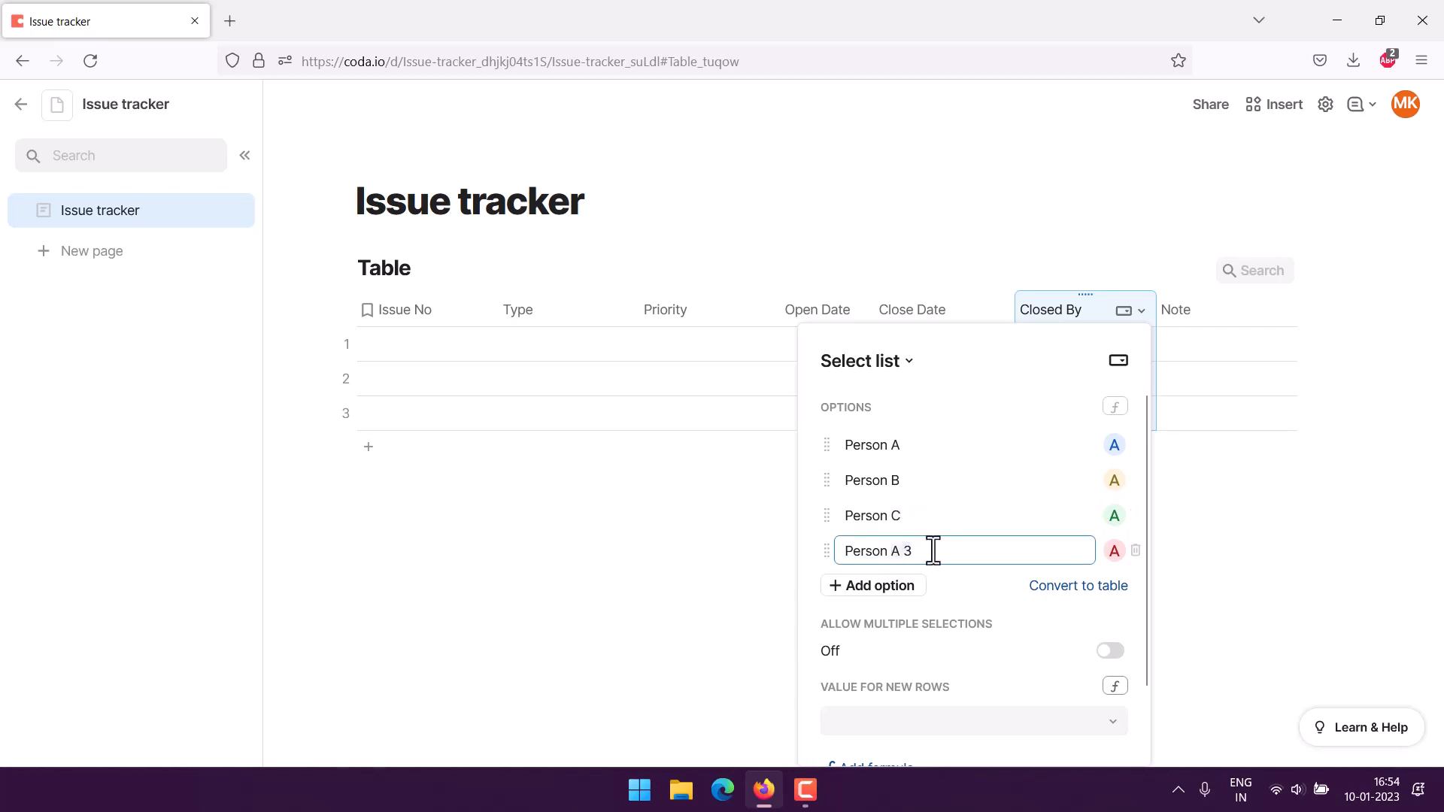
pyautogui.click(978, 355)
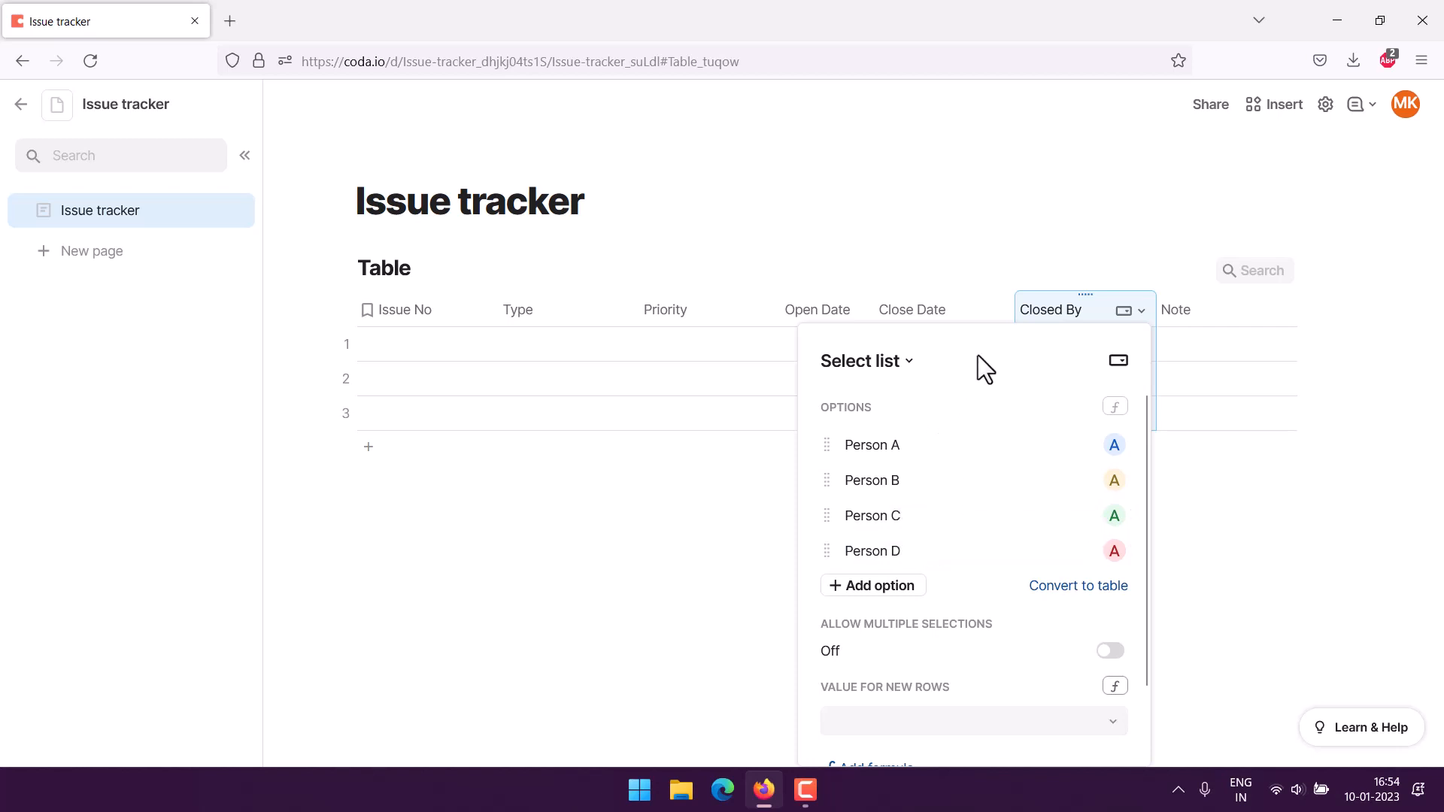
# Change the Priority column's type to a select list with the Priority preset.
pyautogui.click(663, 542)
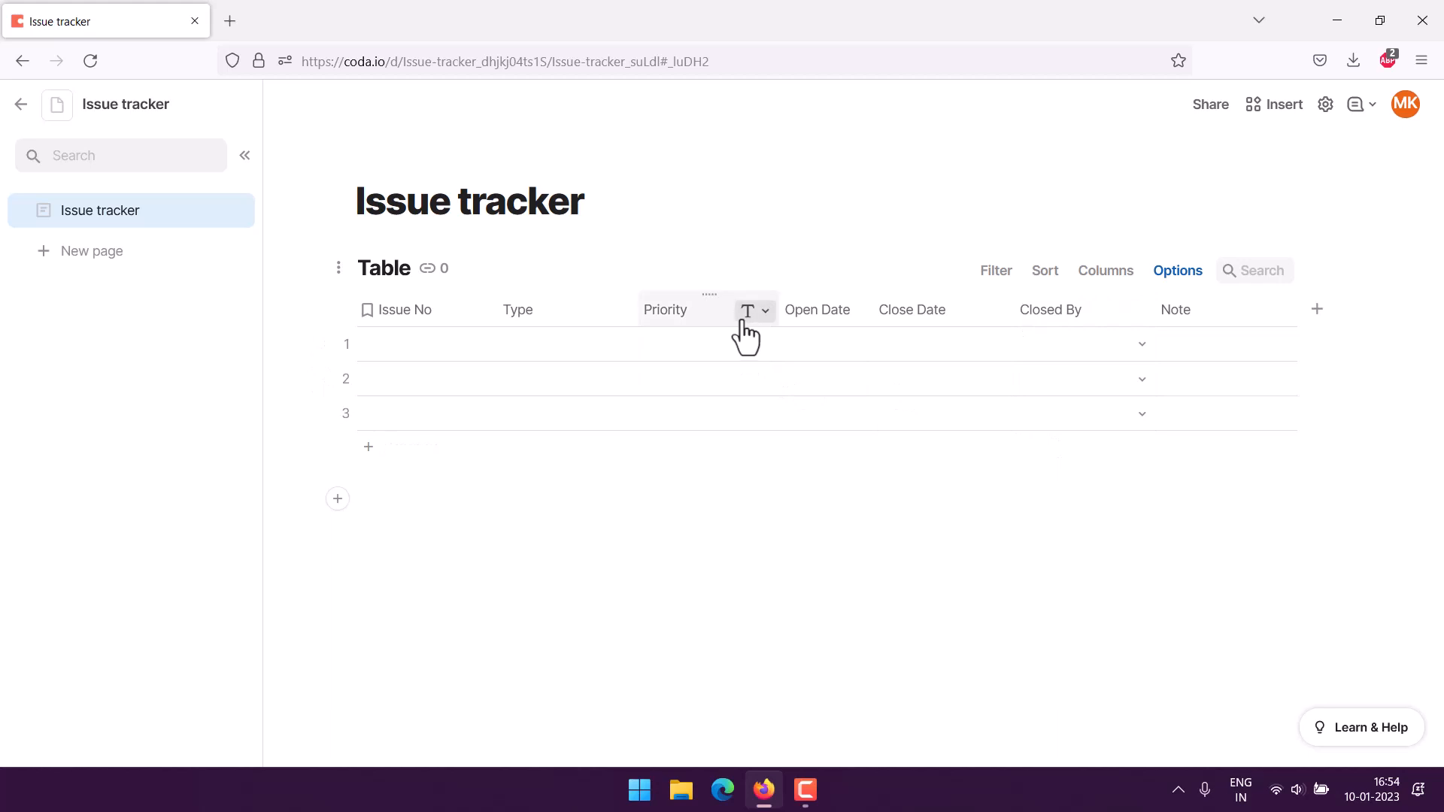
pyautogui.click(761, 313)
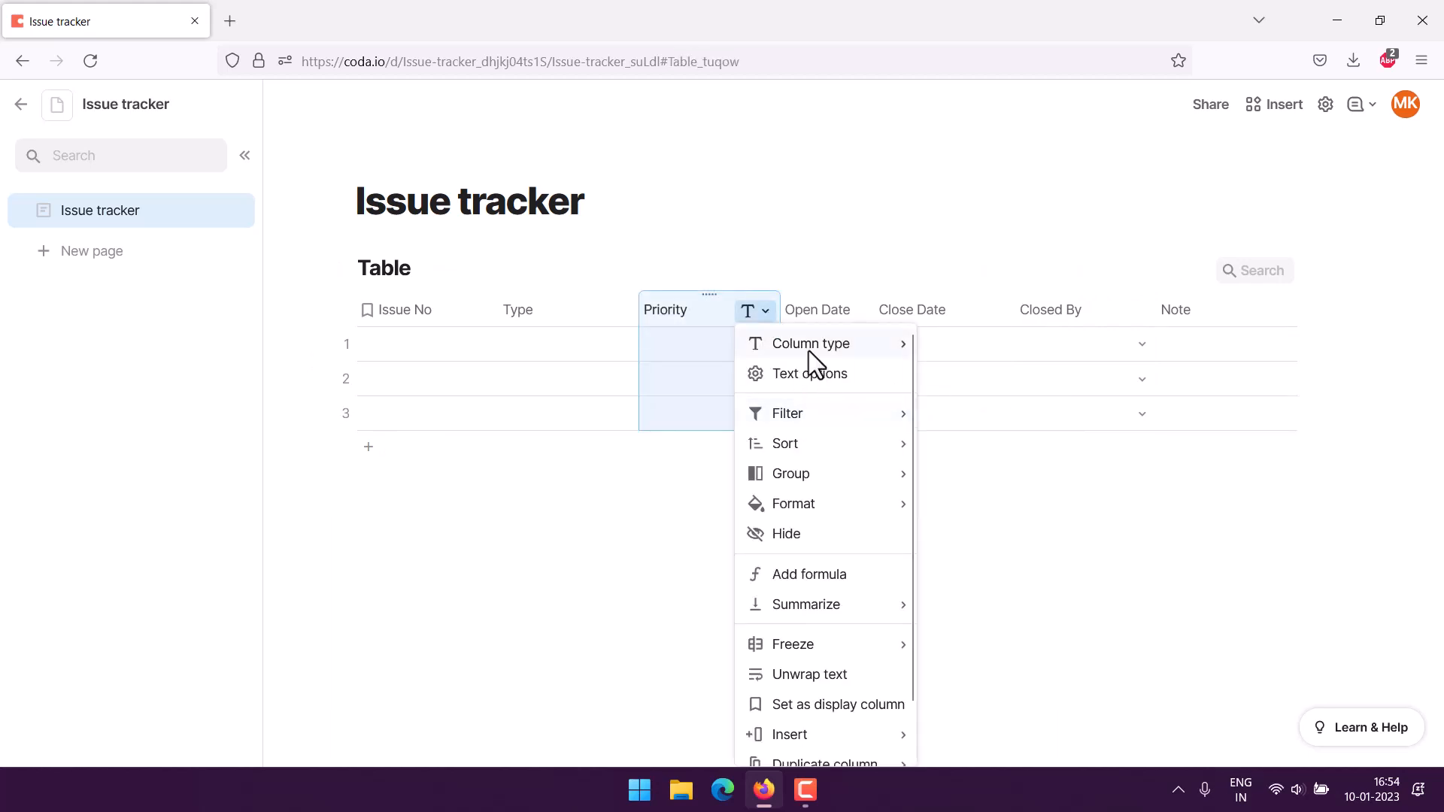
pyautogui.moveTo(813, 349)
pyautogui.moveTo(1006, 455)
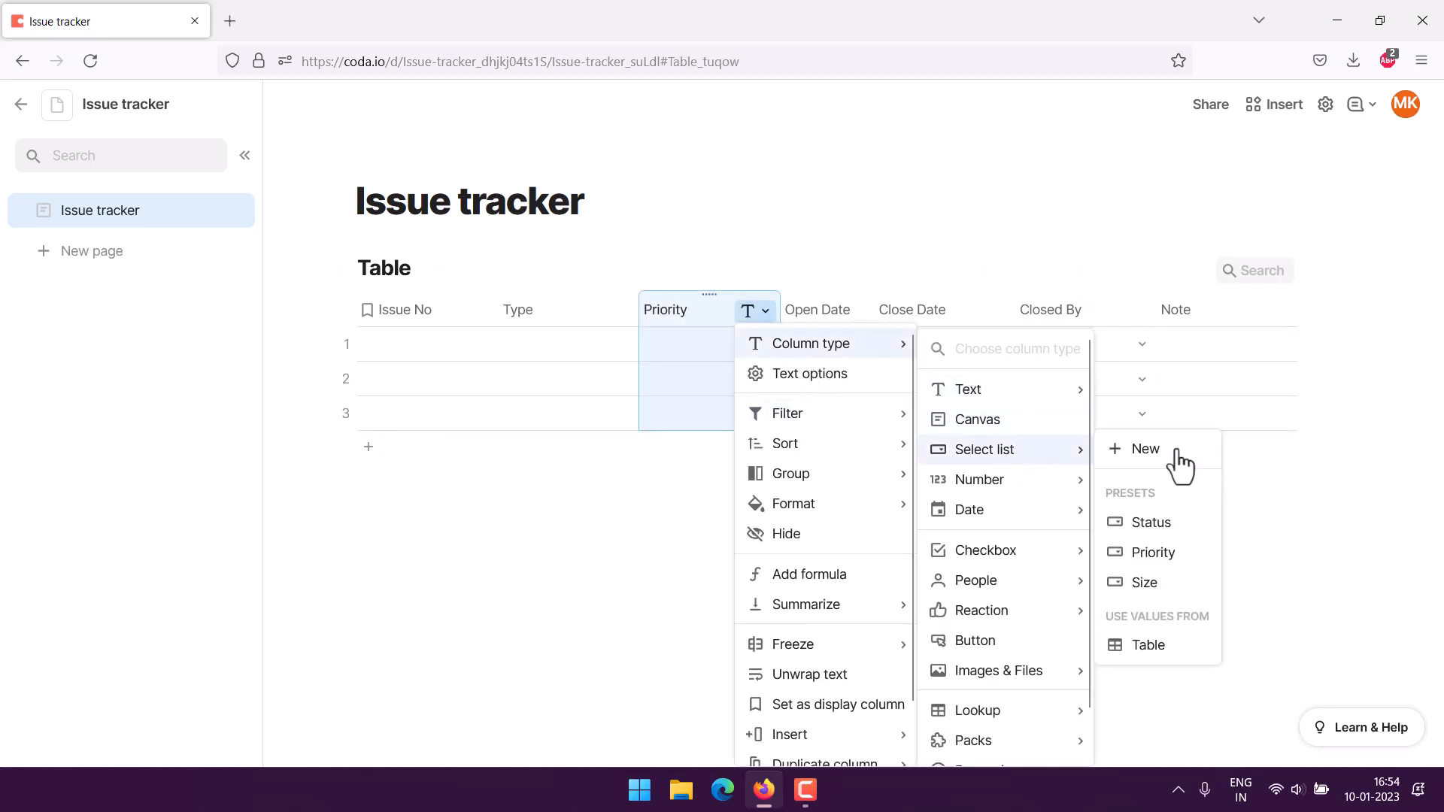
pyautogui.click(1165, 553)
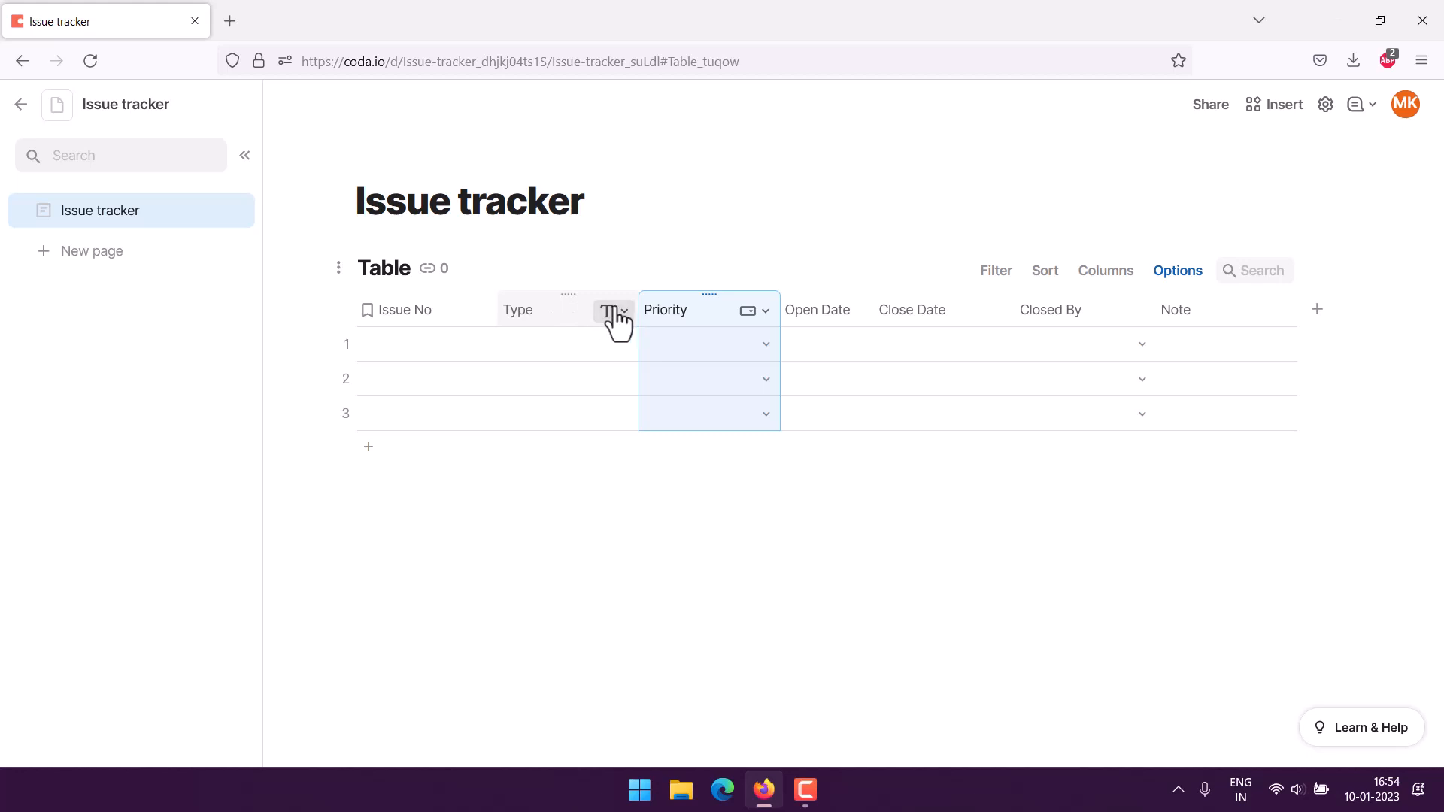
# Set the column type of Type to plain Text and of Issue No to Number.
pyautogui.click(622, 312)
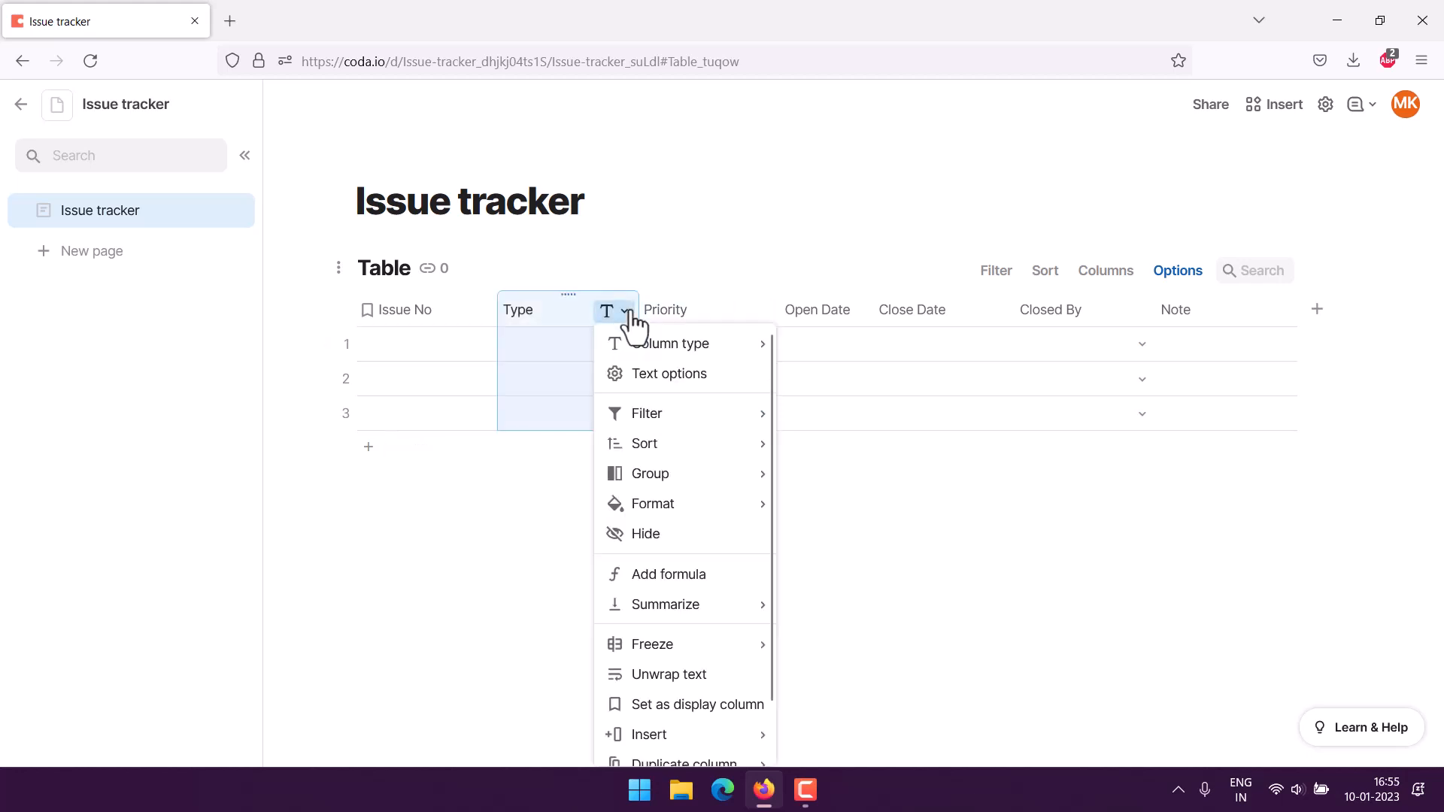
pyautogui.moveTo(670, 344)
pyautogui.moveTo(835, 390)
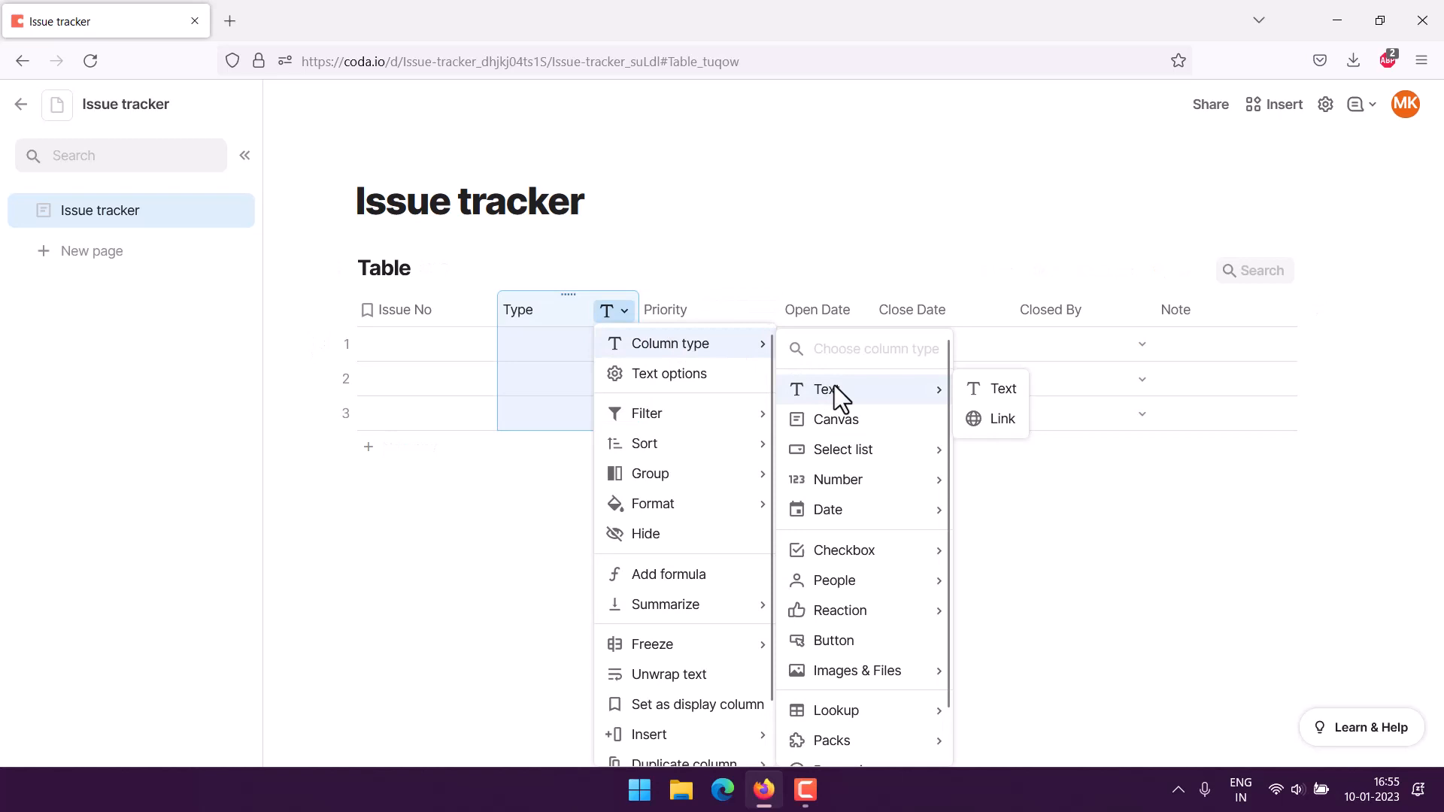
pyautogui.click(985, 390)
pyautogui.click(481, 312)
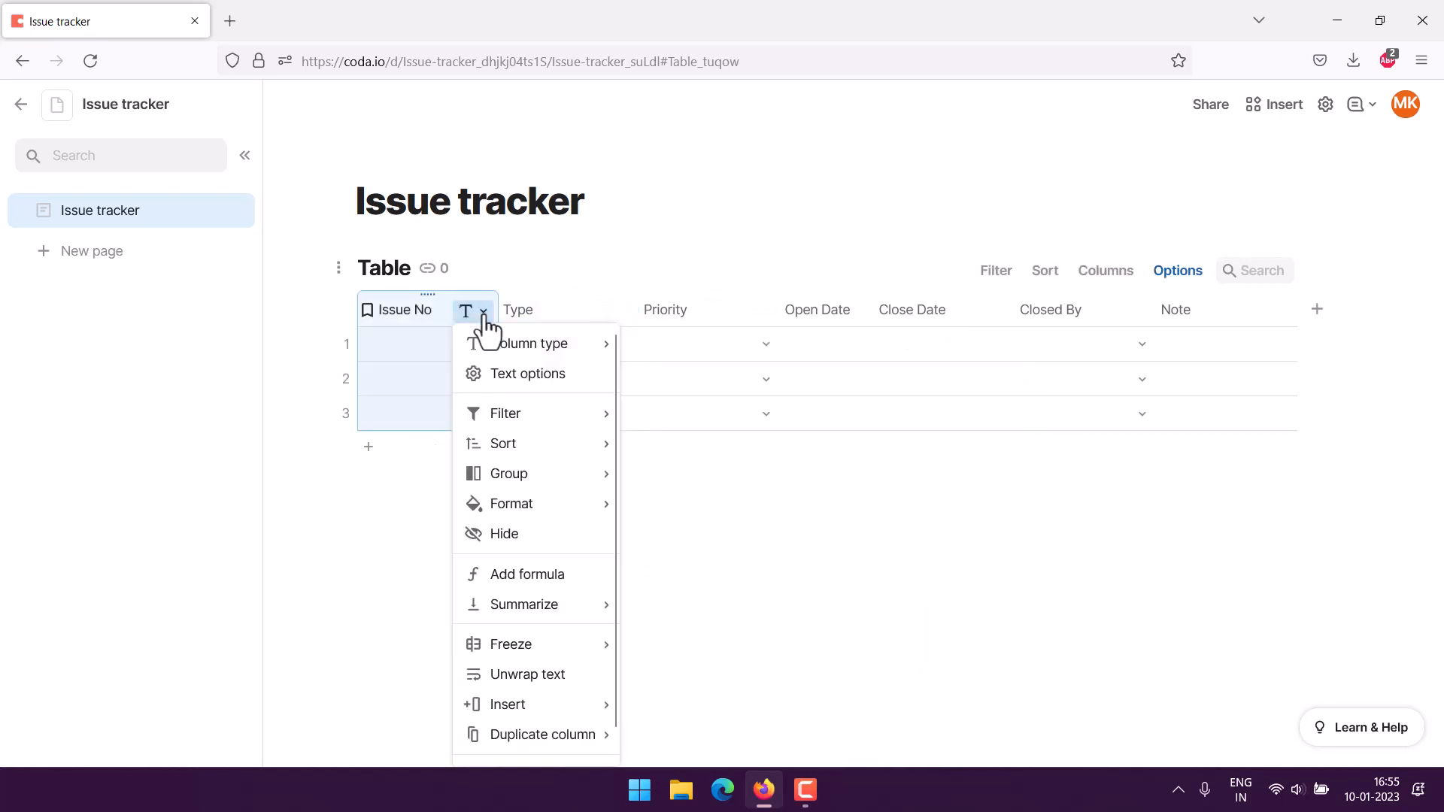
pyautogui.moveTo(498, 343)
pyautogui.moveTo(677, 489)
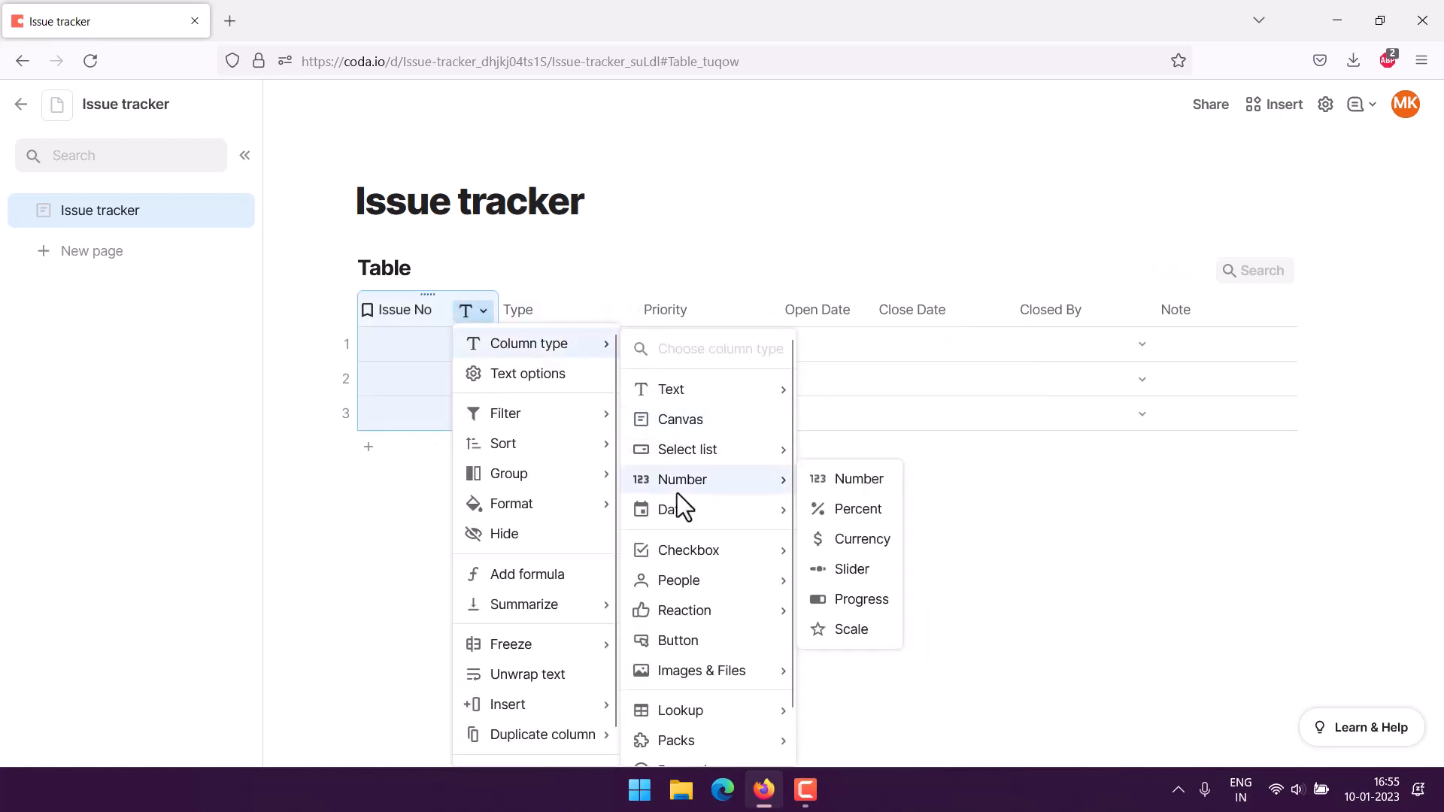
pyautogui.click(831, 485)
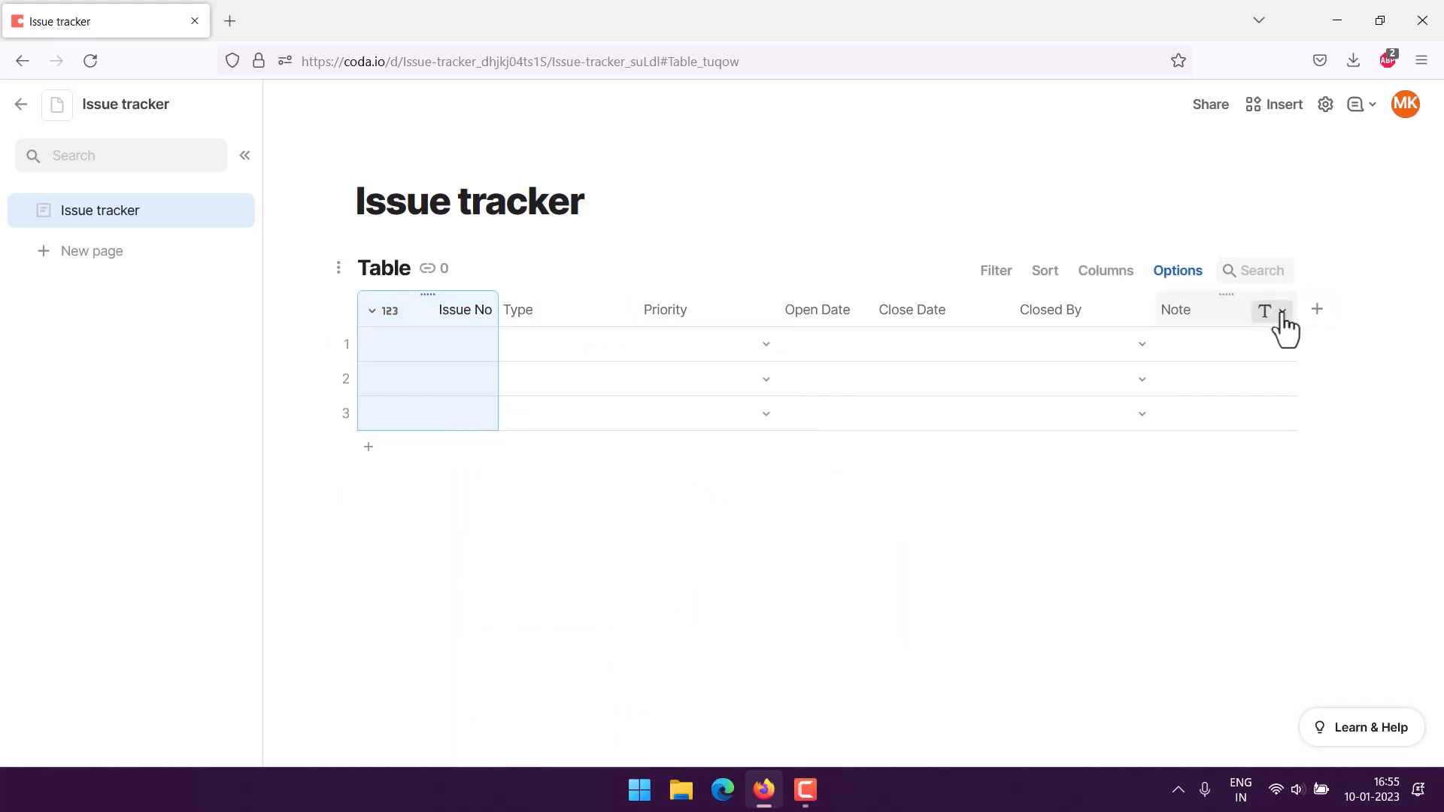
# Set the Note column's type to plain Text.
pyautogui.click(1279, 316)
pyautogui.moveTo(1288, 345)
pyautogui.moveTo(1144, 388)
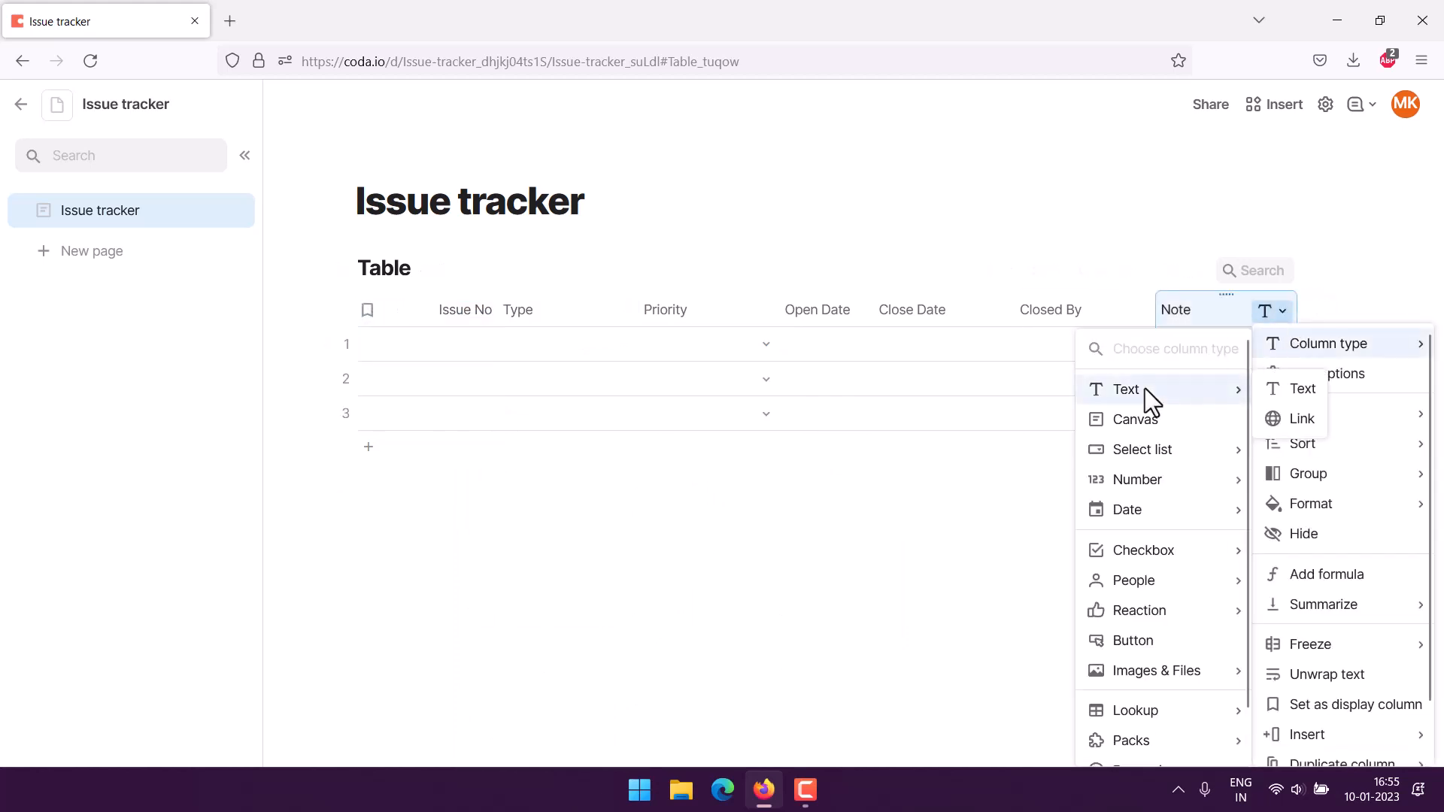
pyautogui.click(1291, 391)
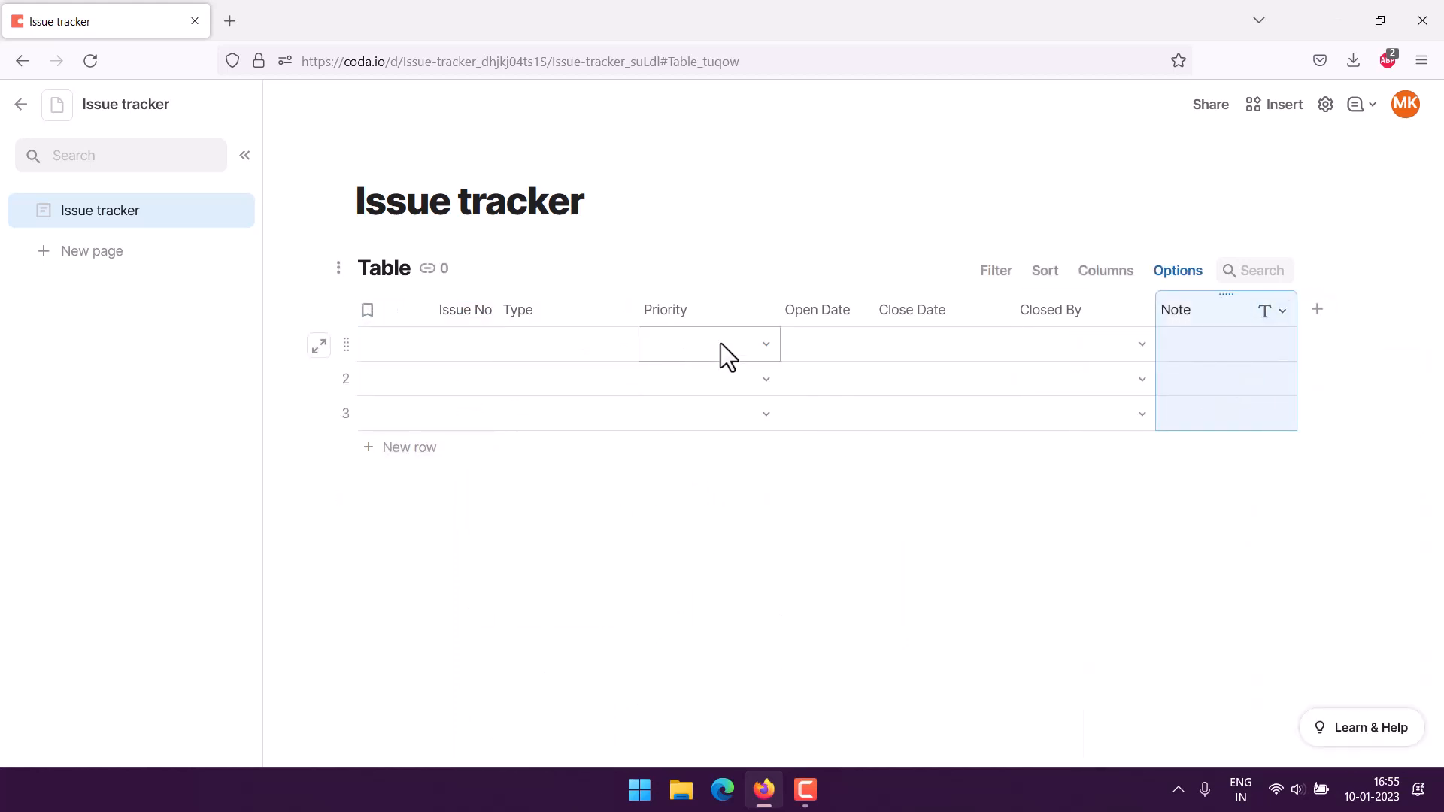
# Enter issue number 00100 and the type "Hardware aFailure" in the table's first row.
pyautogui.doubleClick(406, 341)
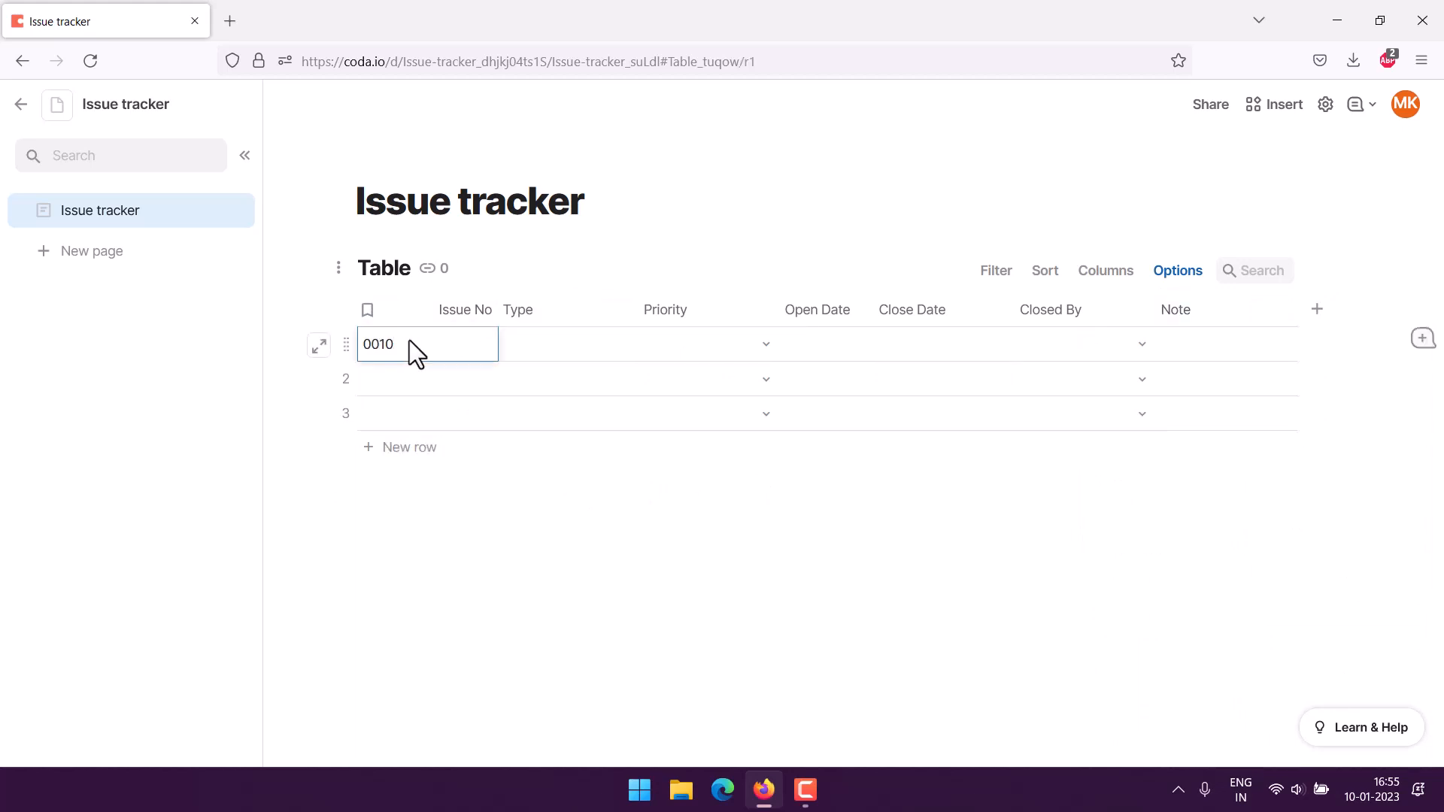
pyautogui.write('00100')
pyautogui.click(567, 338)
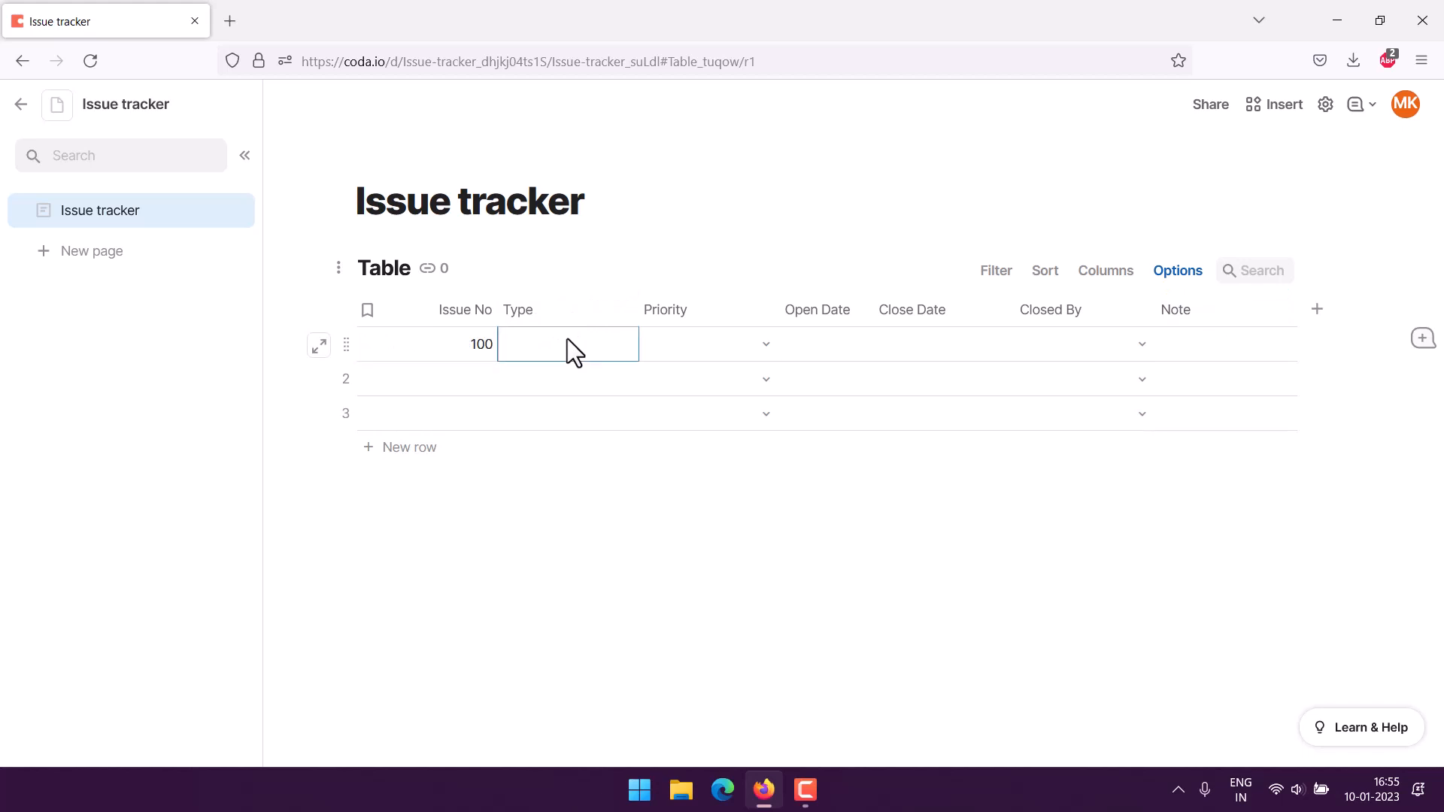
pyautogui.click(567, 338)
pyautogui.write('Hardware aFailure')
# Set the first issue's priority to P1 and its open date to January 10, 2023.
pyautogui.click(710, 346)
pyautogui.click(765, 345)
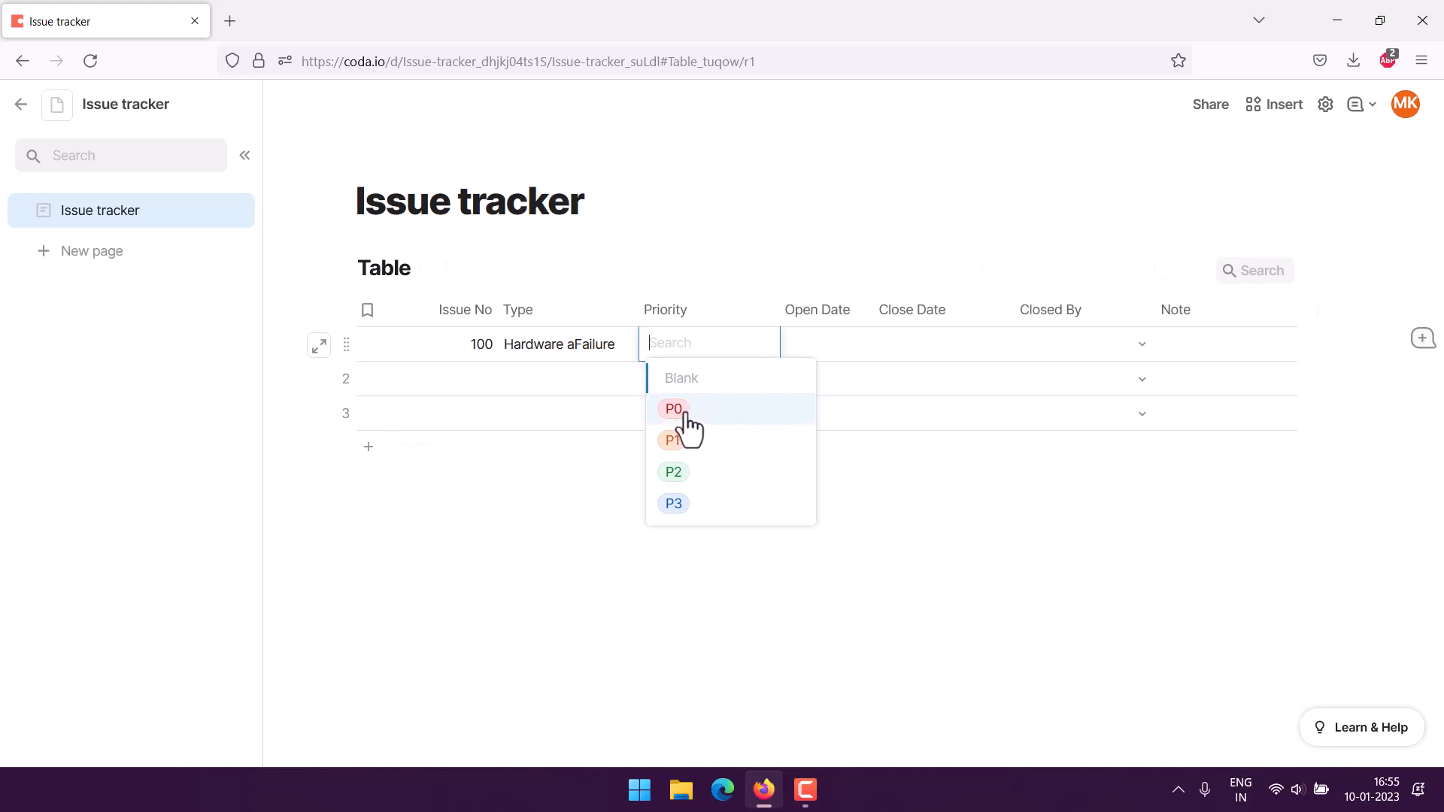
pyautogui.click(675, 440)
pyautogui.click(859, 346)
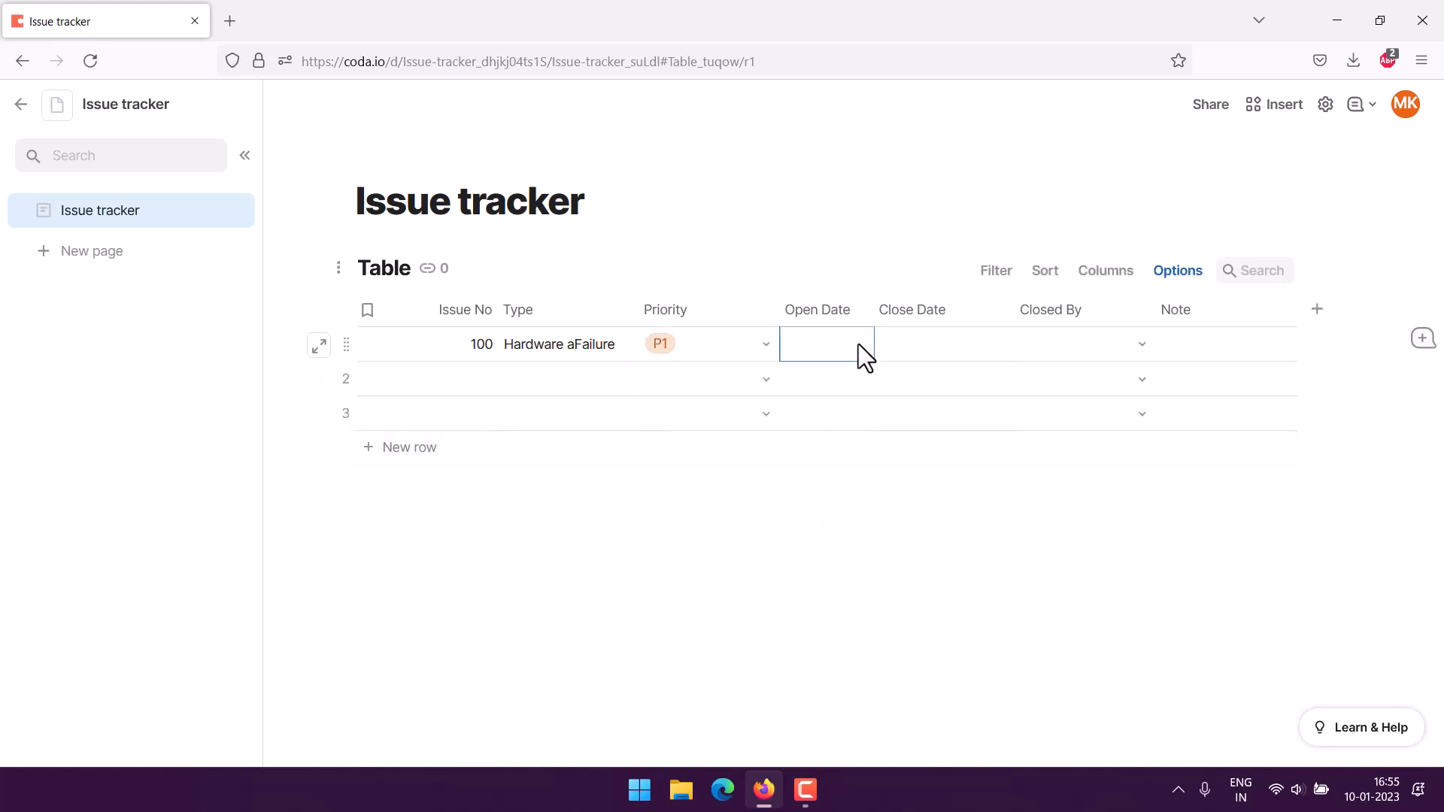
pyautogui.click(857, 346)
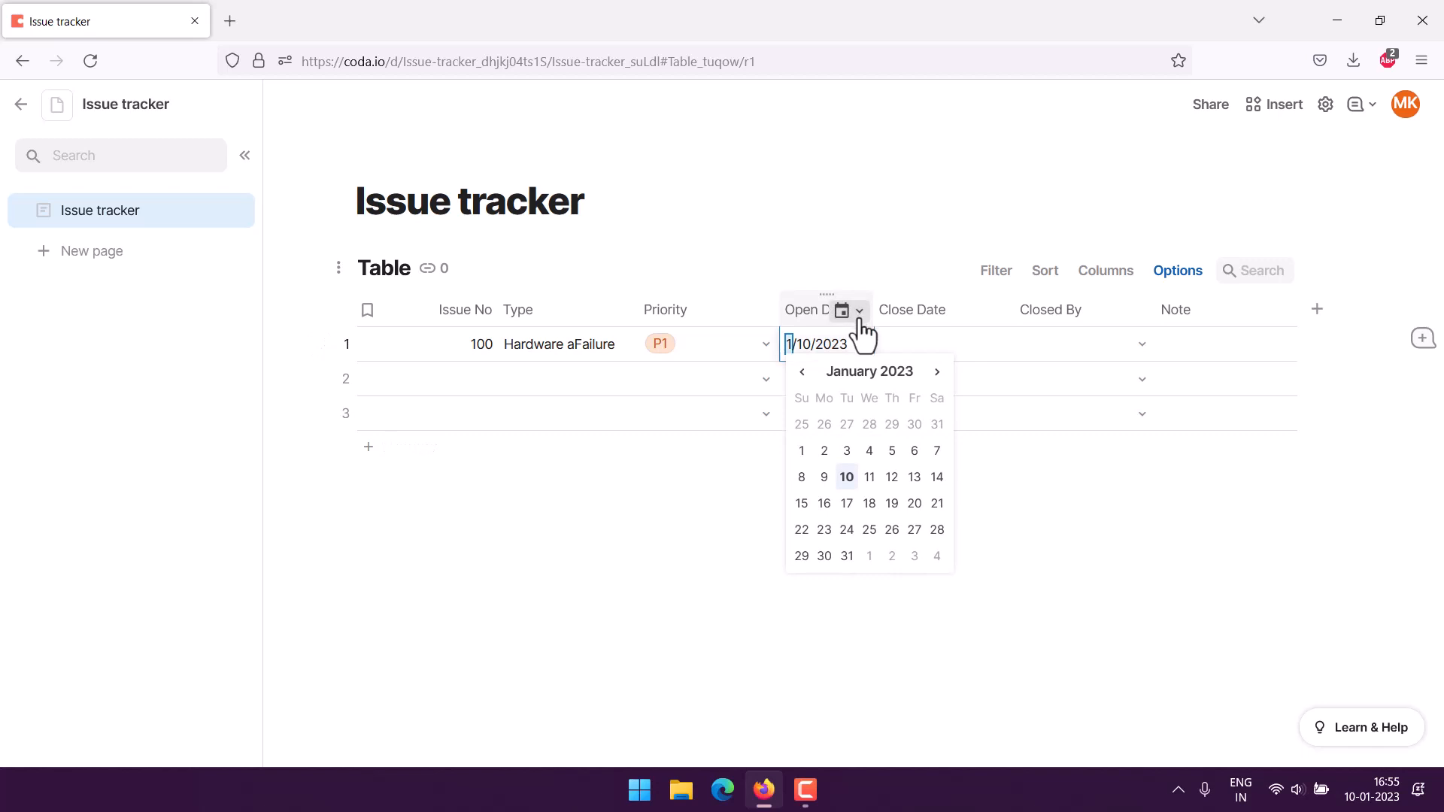
pyautogui.click(847, 475)
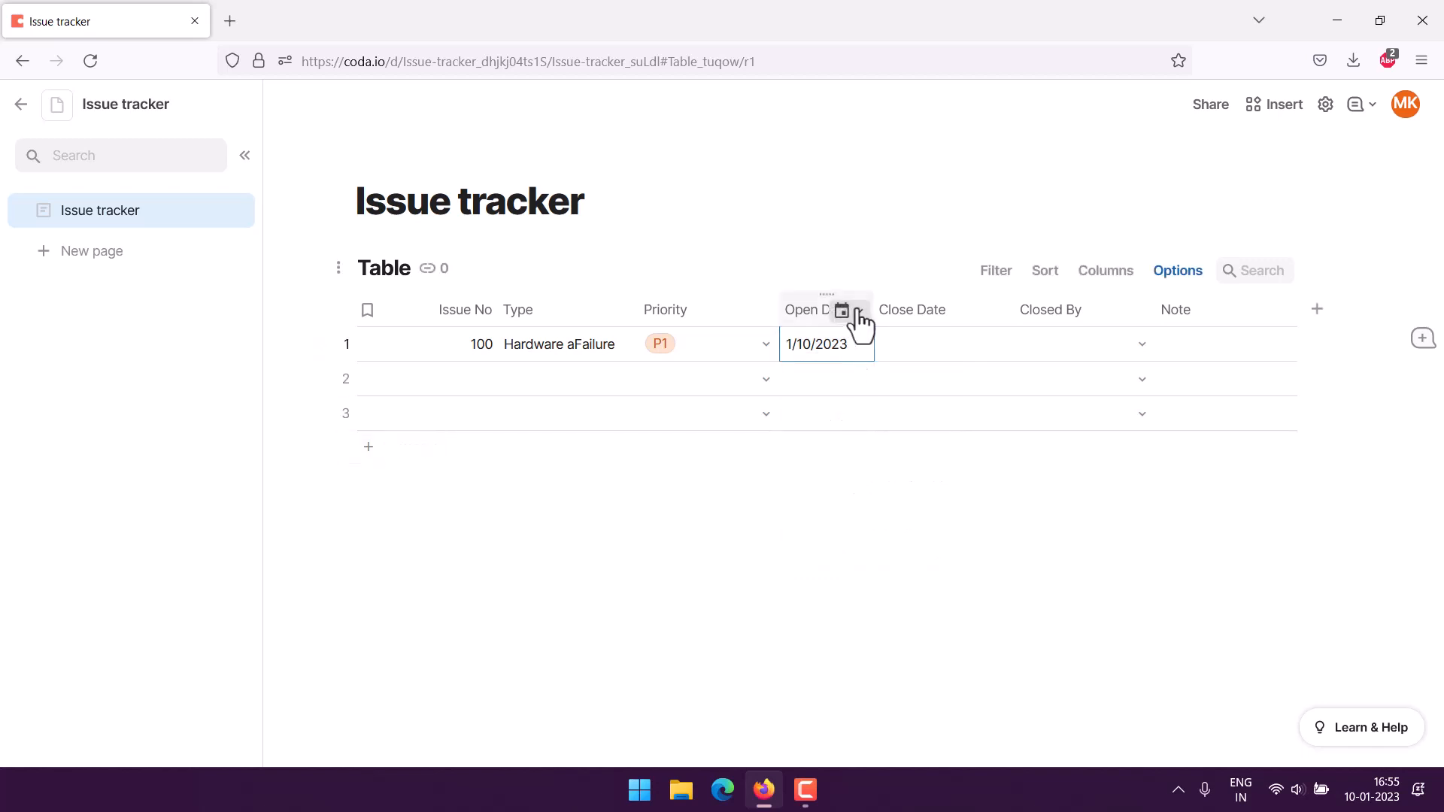
# Set the Open Date column's date format to "Jan 31, 2023" and narrow the Issue No column to about the width of its number.
pyautogui.click(858, 310)
pyautogui.click(880, 373)
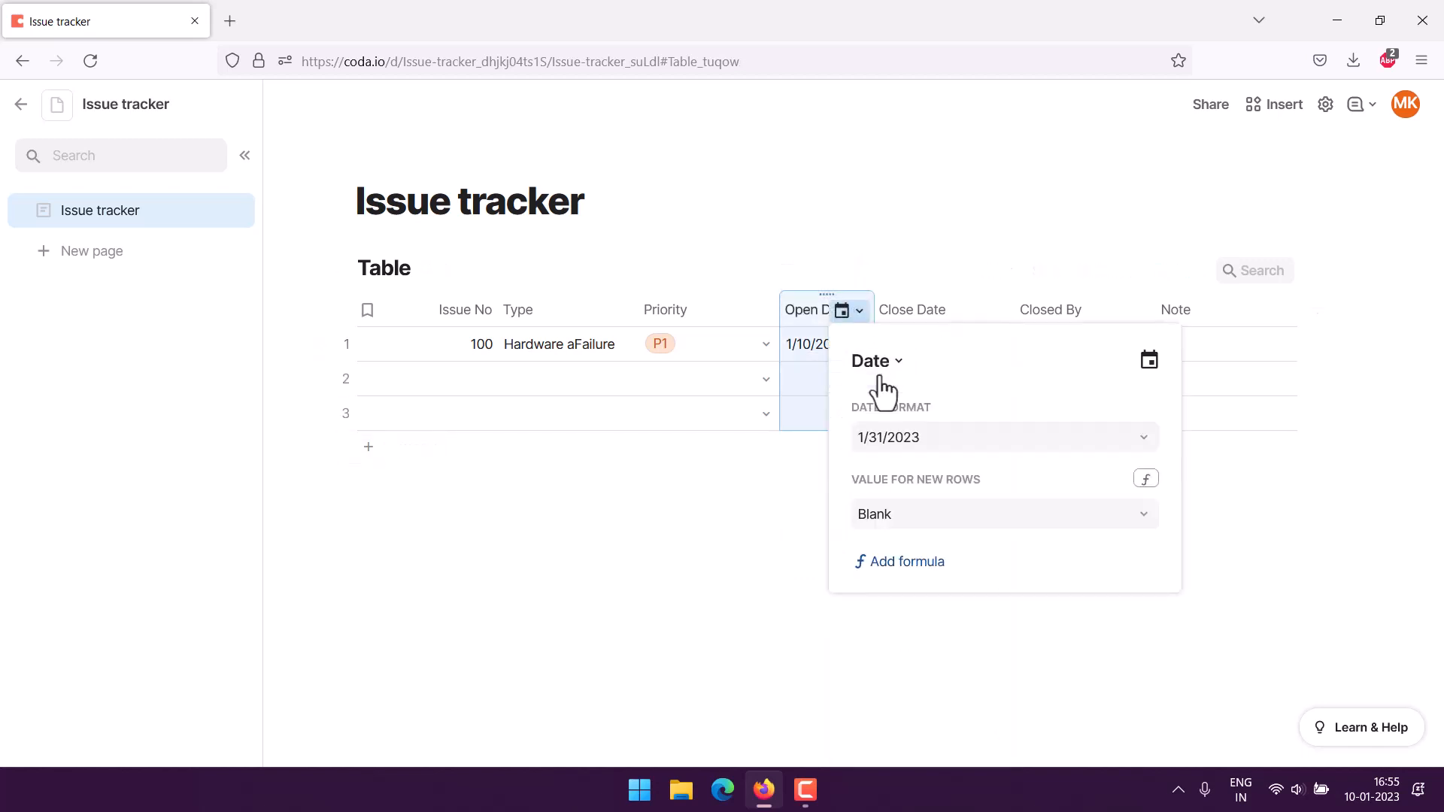
pyautogui.click(895, 451)
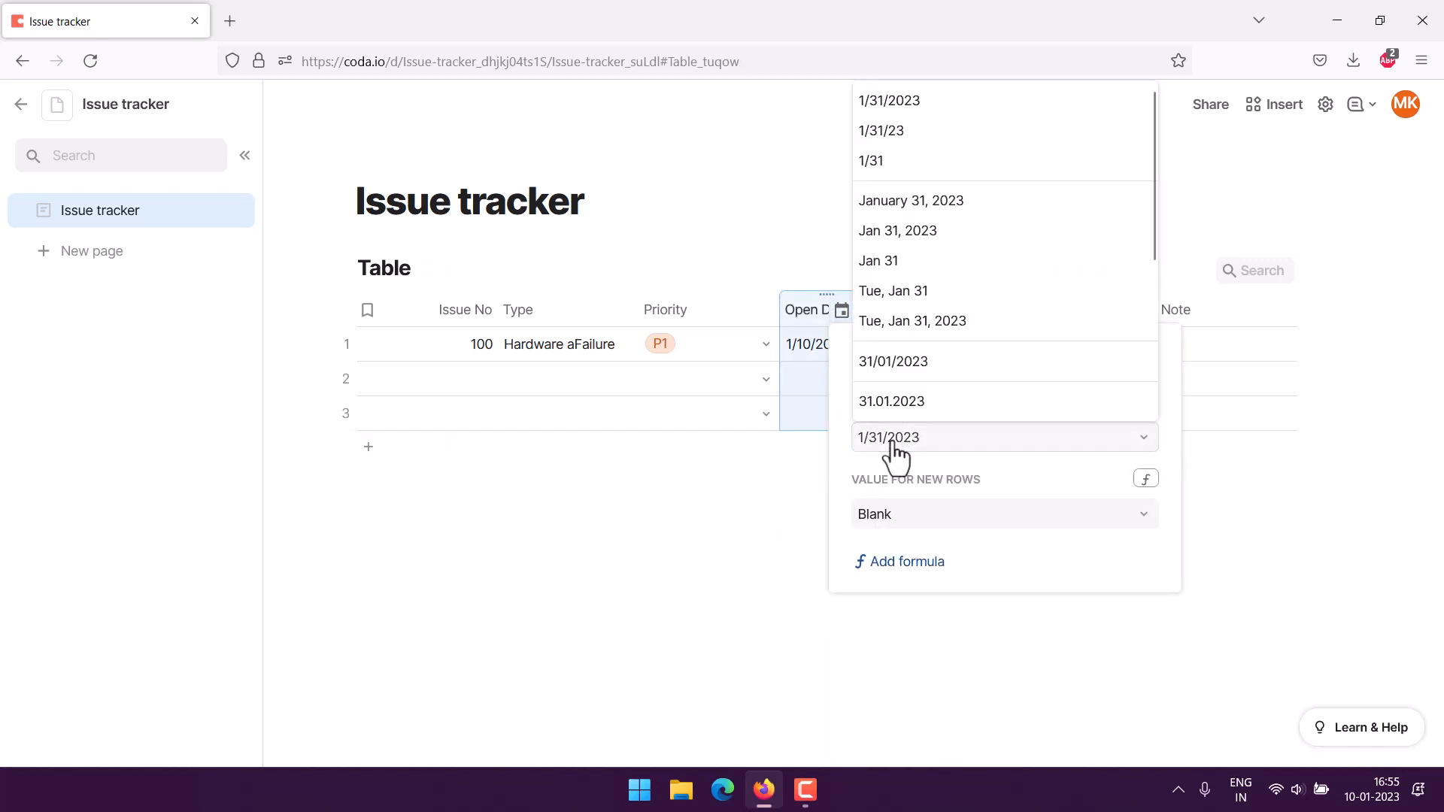
pyautogui.click(892, 232)
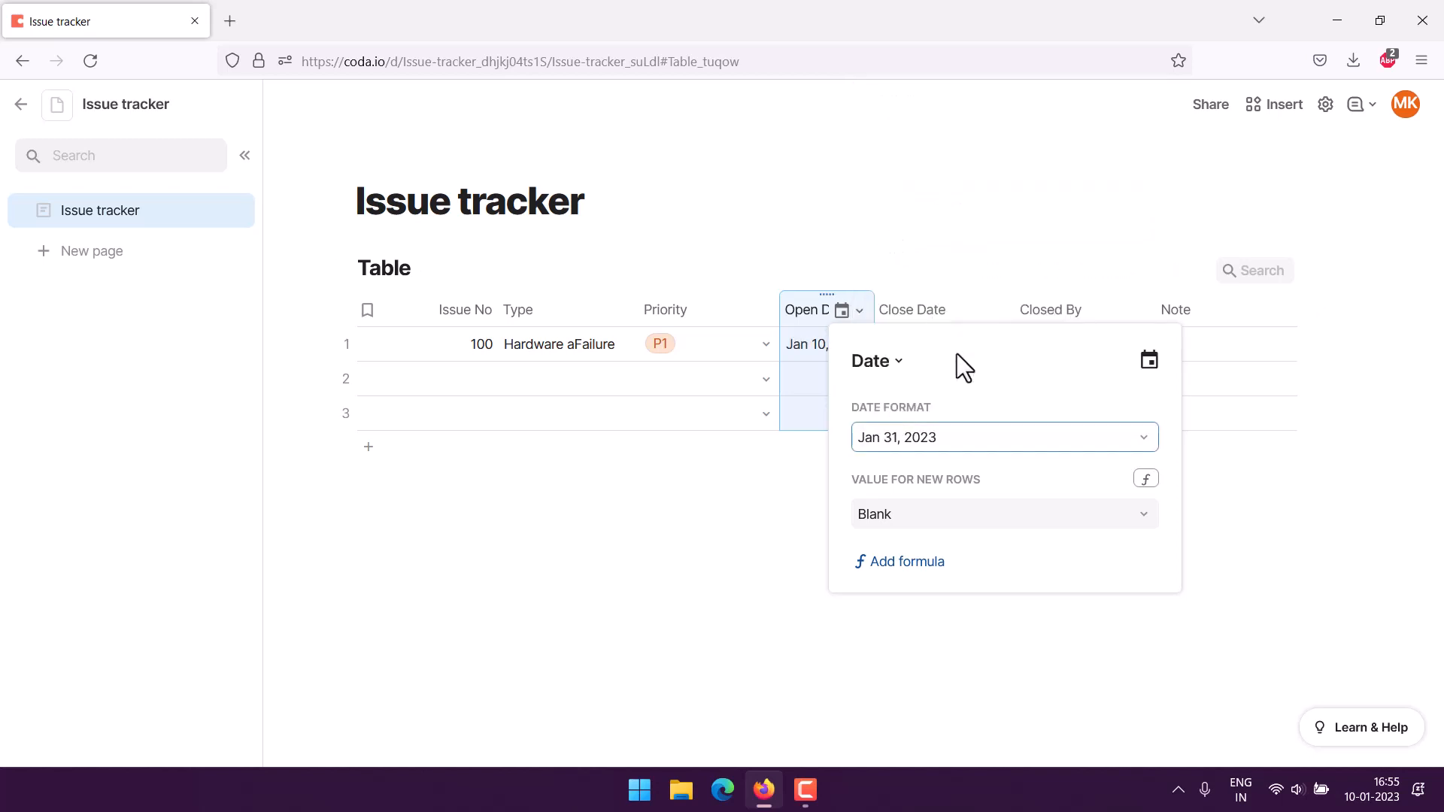
pyautogui.click(309, 512)
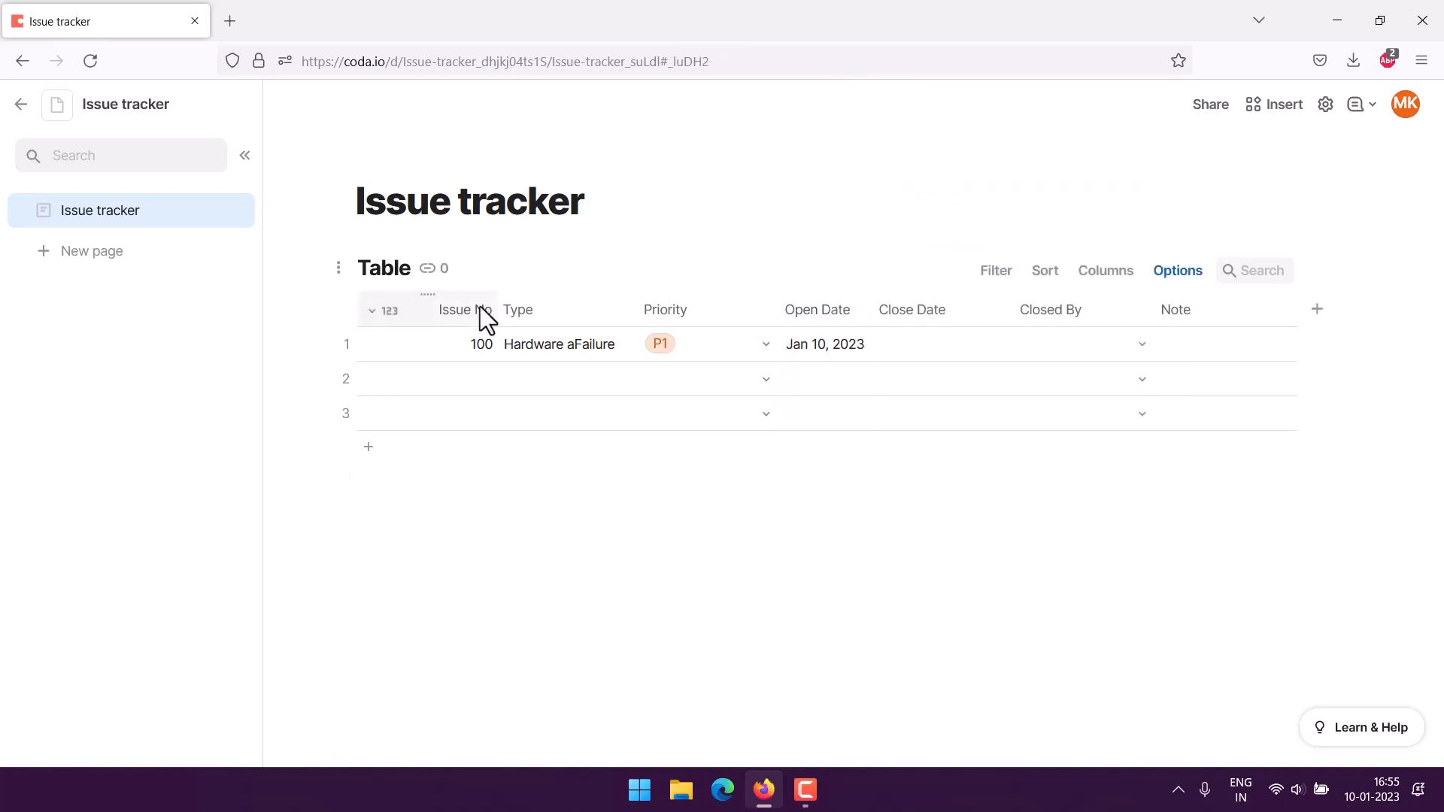
pyautogui.moveTo(496, 304); pyautogui.dragTo(407, 304)
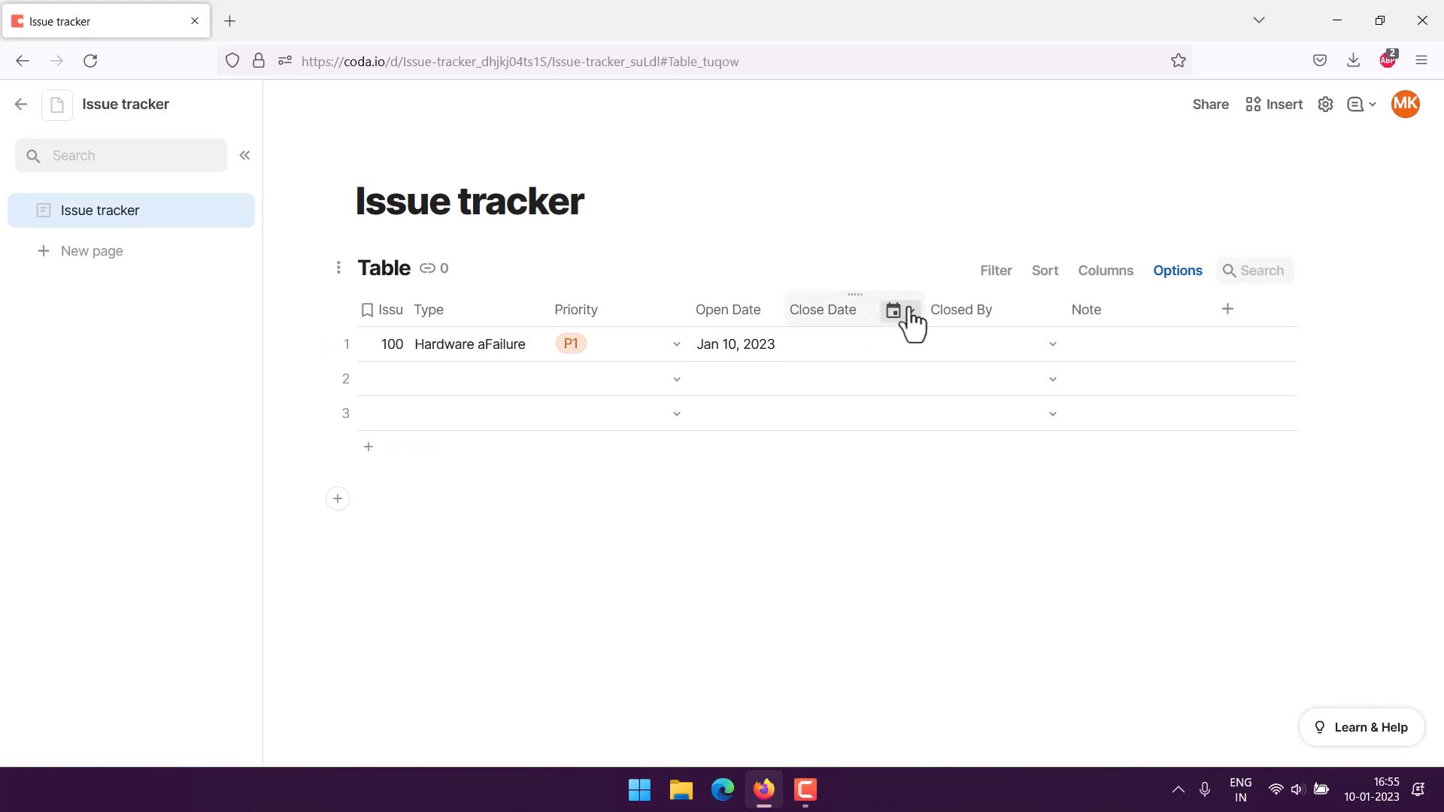
# Set the Close Date column's date format to "Jan 31, 2023".
pyautogui.click(911, 311)
pyautogui.click(933, 375)
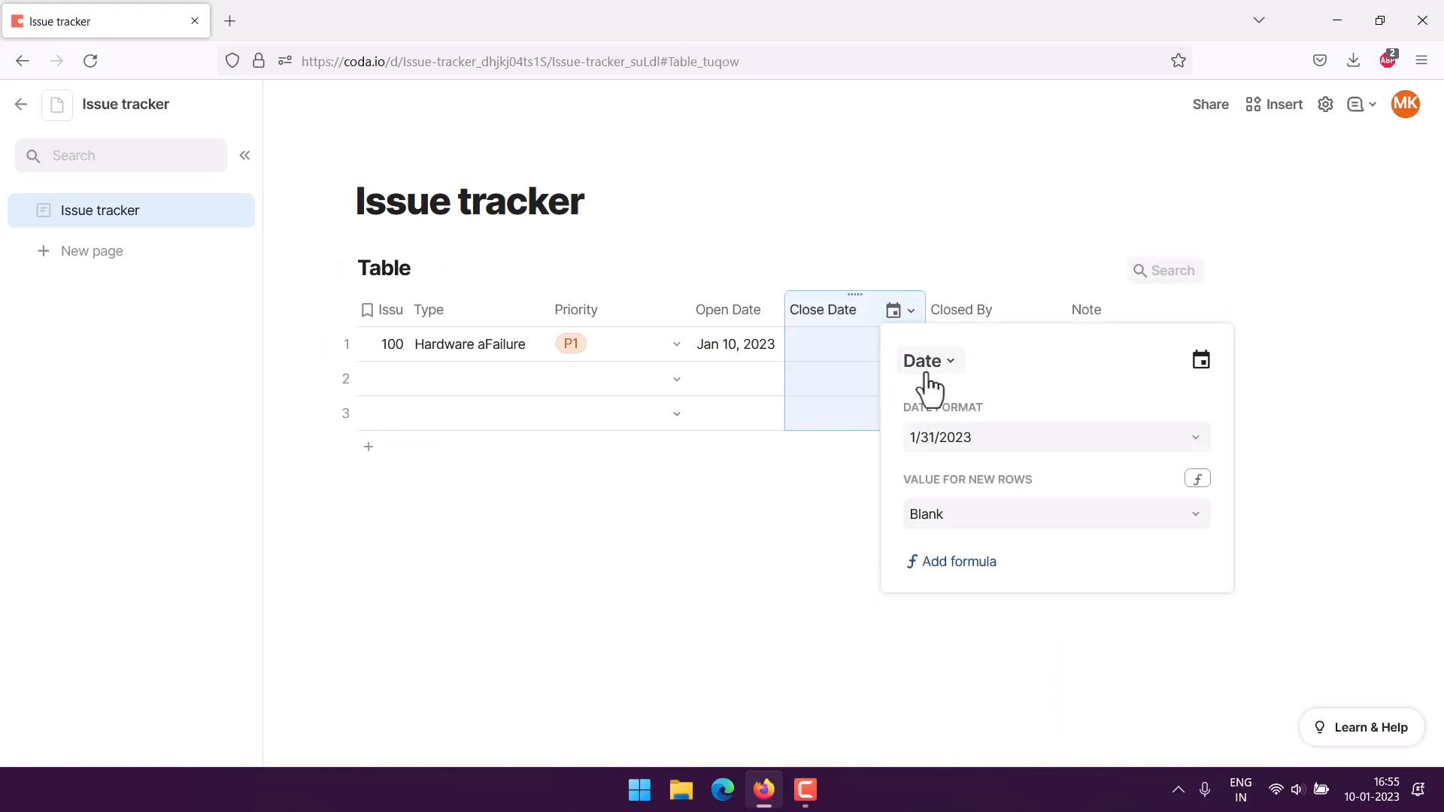
pyautogui.click(935, 444)
pyautogui.click(941, 207)
# Set the first issue's close date to January 11, 2023 and its Closed By value to Person B.
pyautogui.click(839, 344)
pyautogui.click(905, 344)
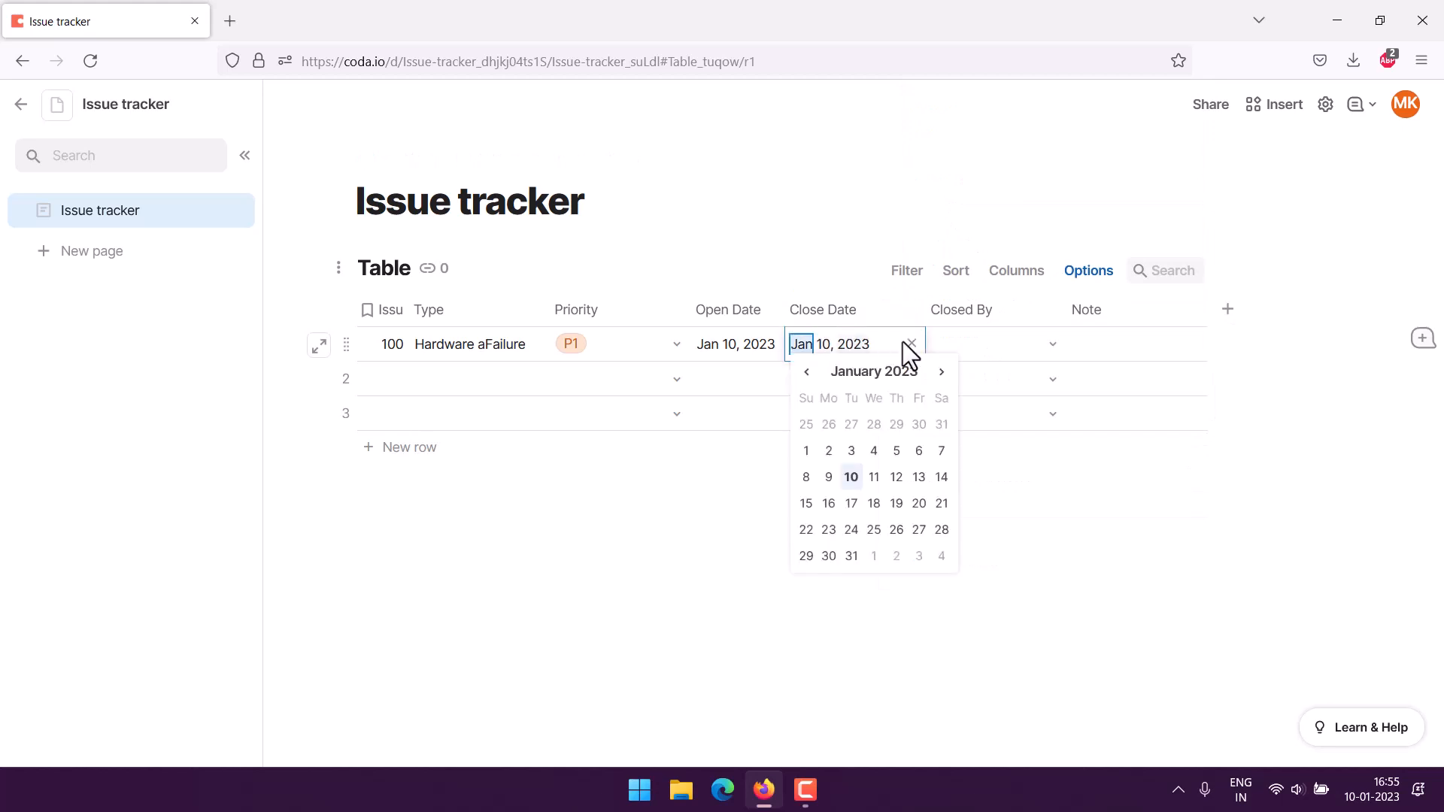
pyautogui.click(873, 477)
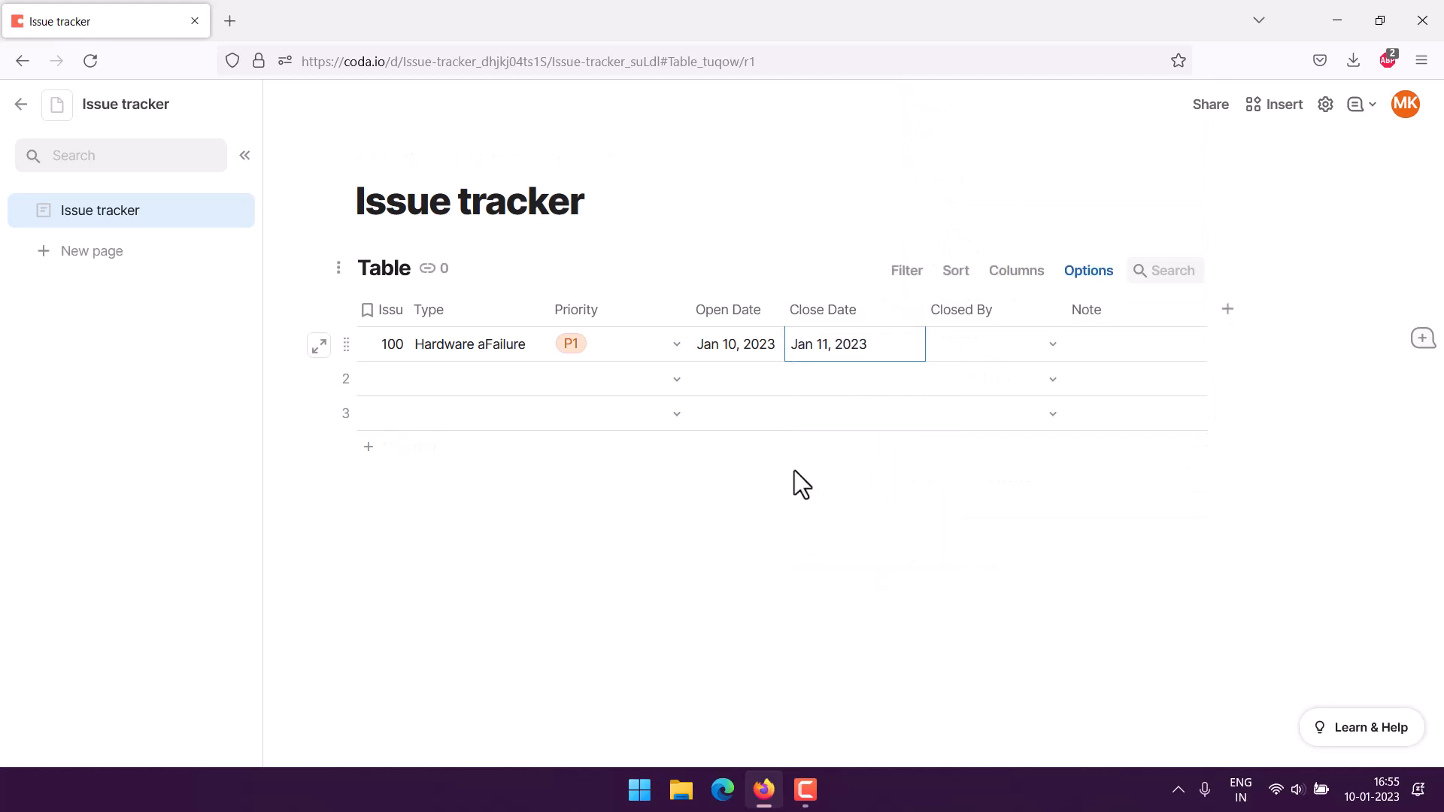
pyautogui.click(1010, 350)
pyautogui.click(1051, 344)
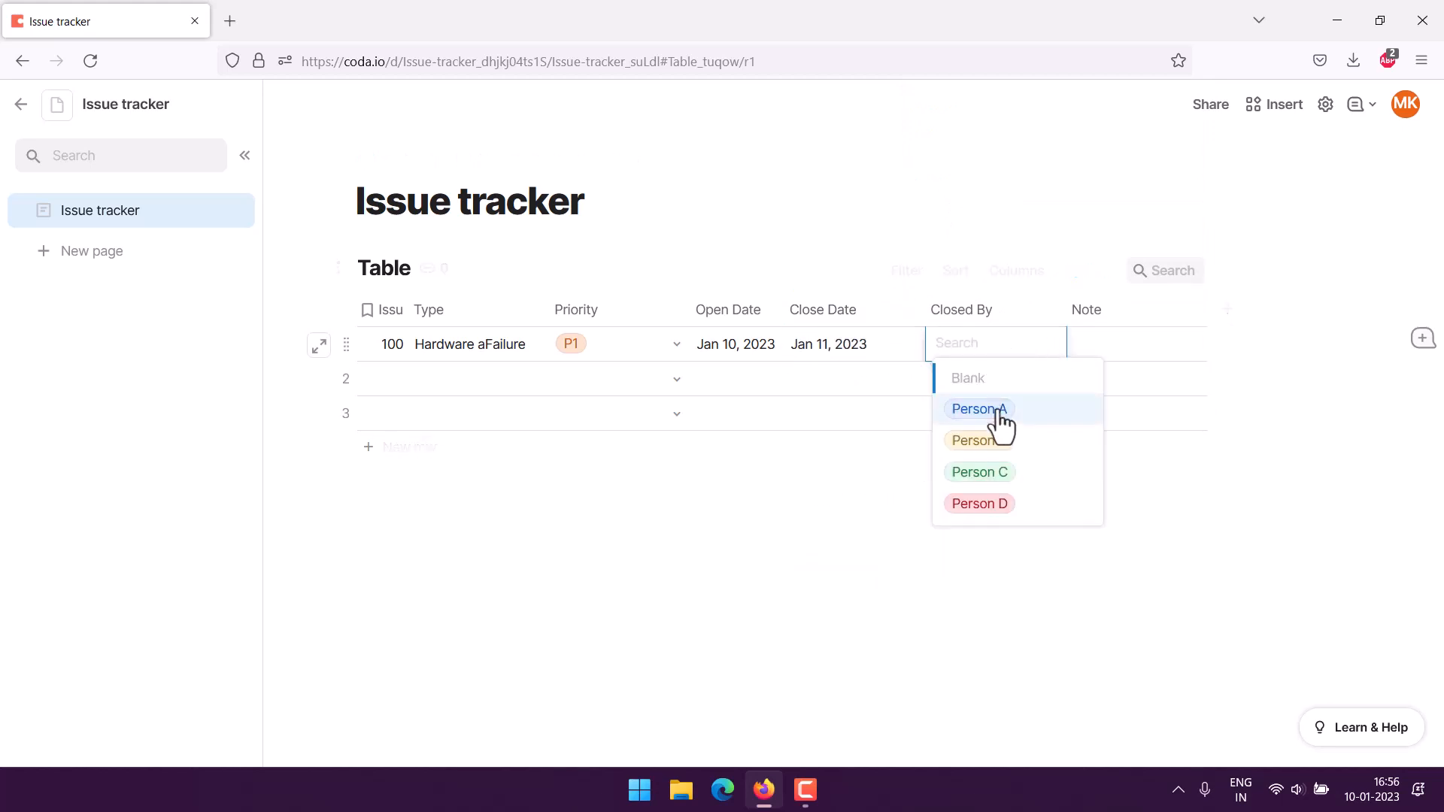
pyautogui.click(995, 444)
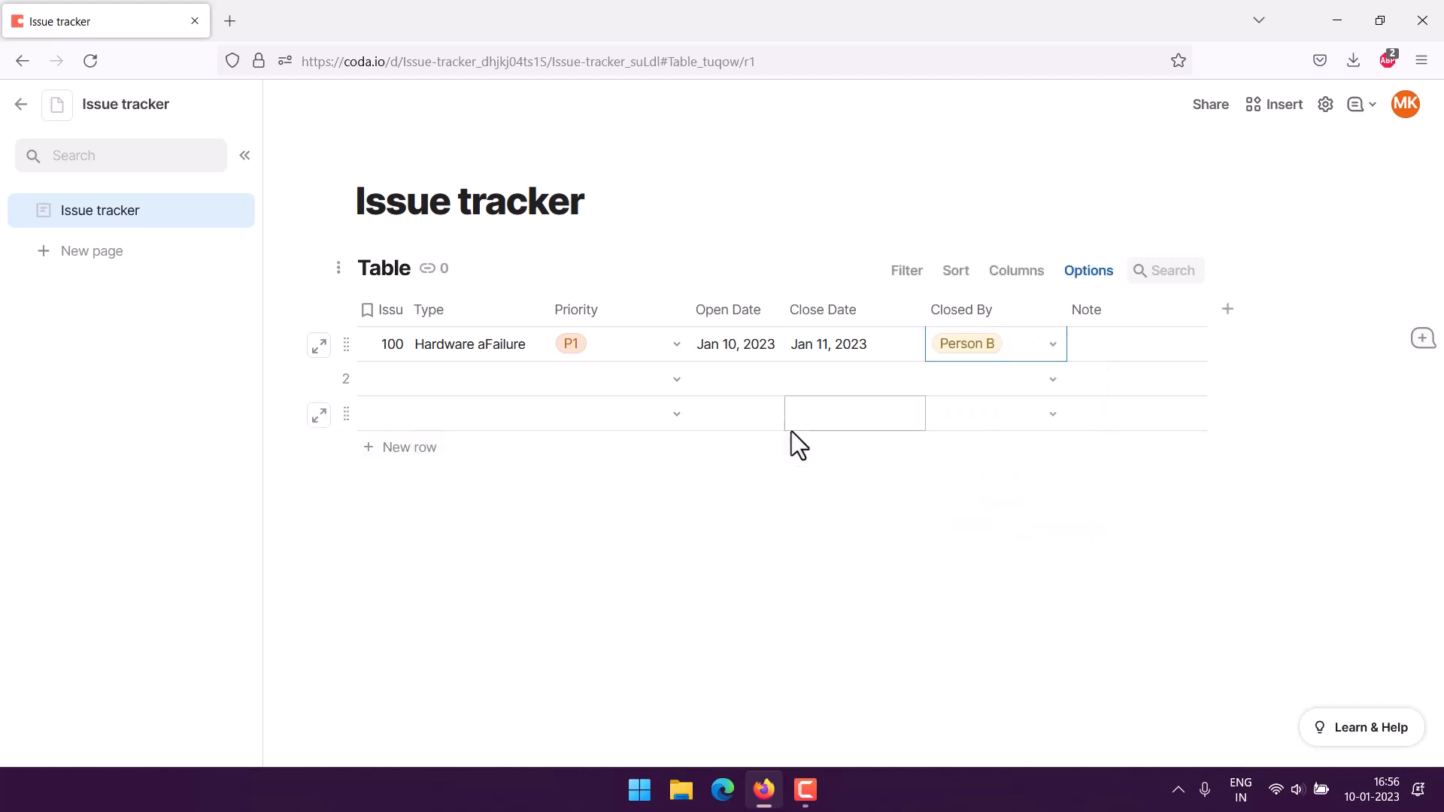
# Enter the note "This person fixed hw issue." for the first issue.
pyautogui.click(1152, 345)
pyautogui.write('This person fix')
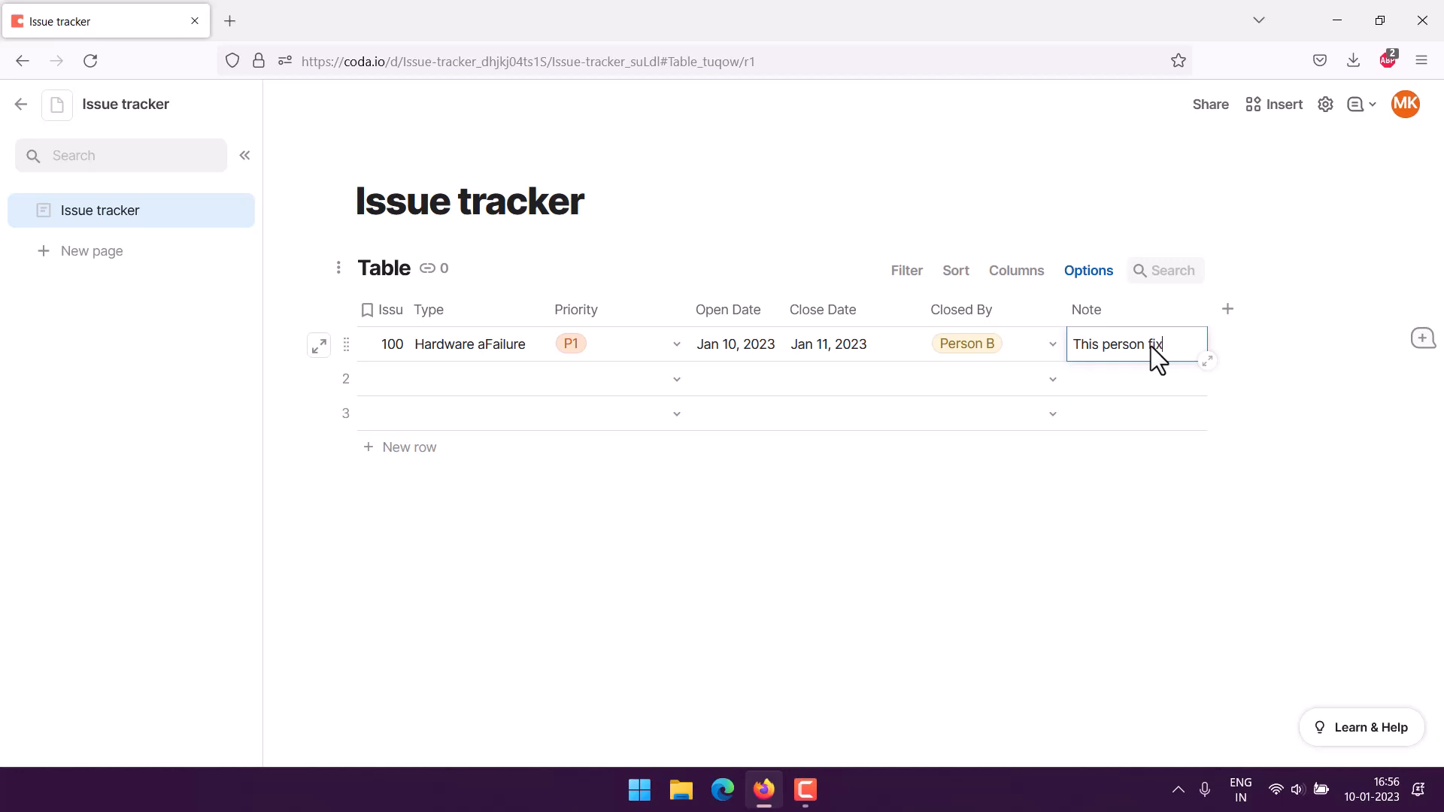
pyautogui.write('ed hwa')
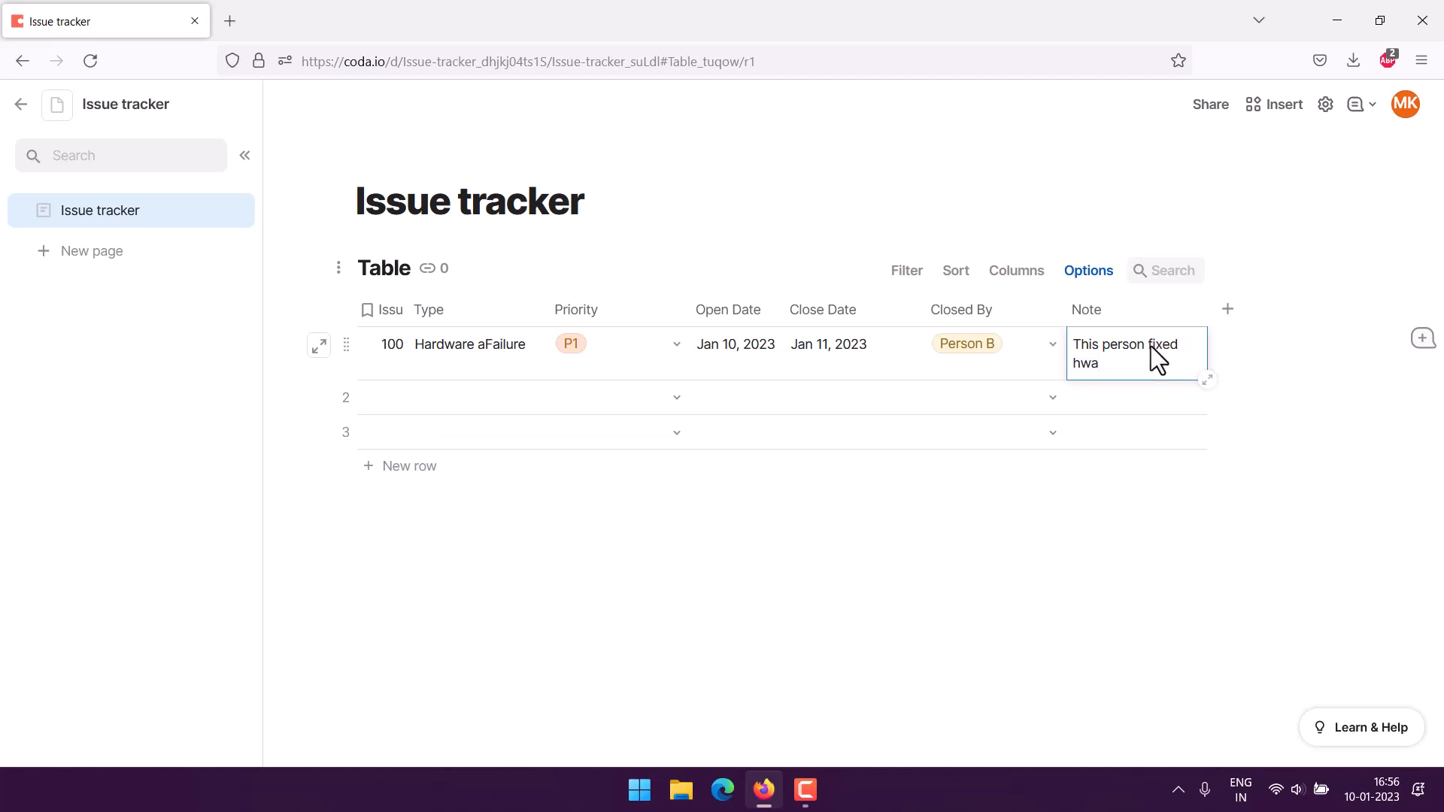
pyautogui.press('BackSpace')
pyautogui.write('issue.')
pyautogui.click(338, 516)
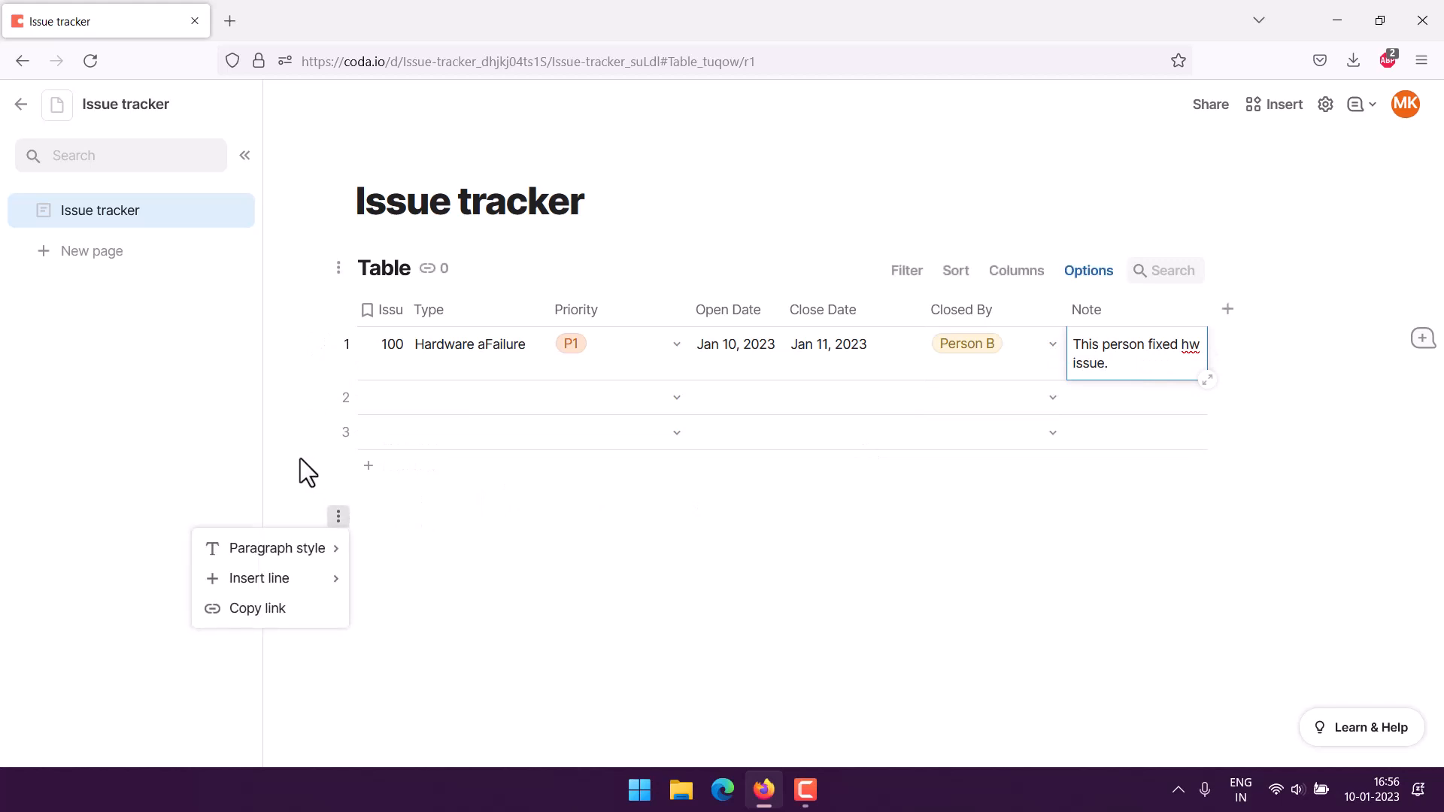
pyautogui.click(300, 458)
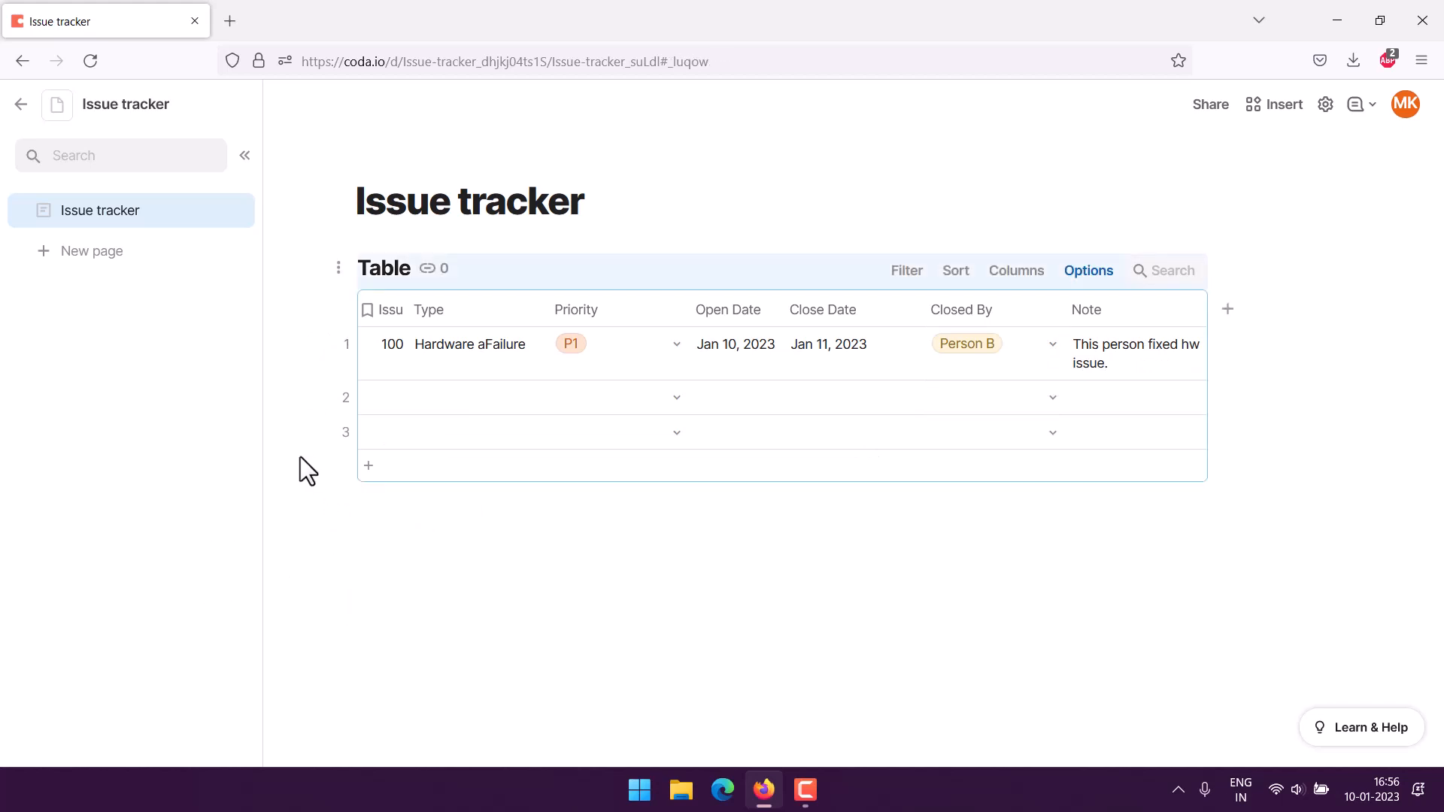